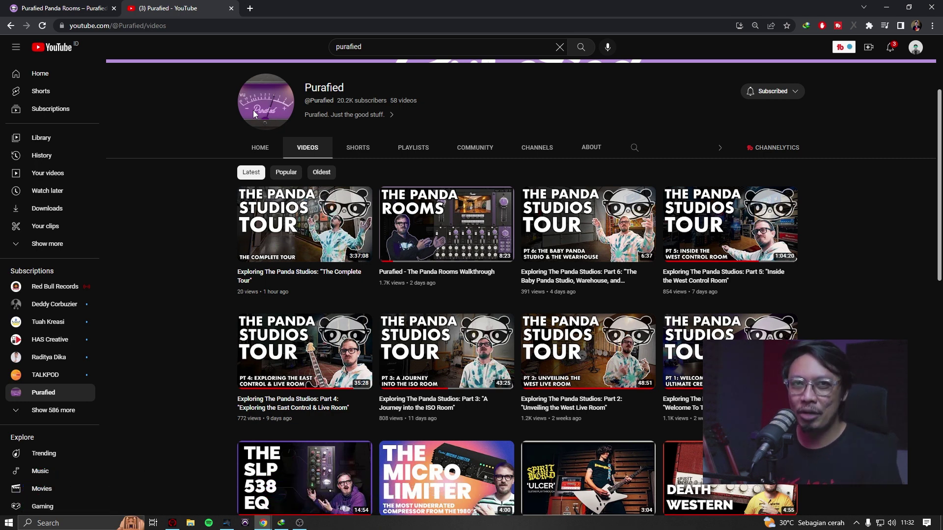
# Switch to Studio One, hide the mix console so the drum tracks fill the arrangement, and save the song
pyautogui.click(889, 6)
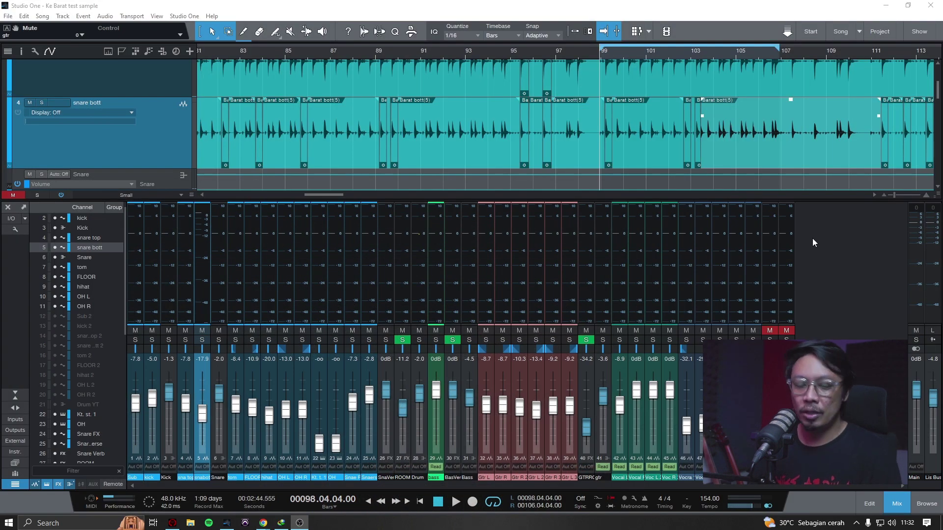
pyautogui.hscroll(2, 553, 64)
pyautogui.hscroll(6, 554, 64)
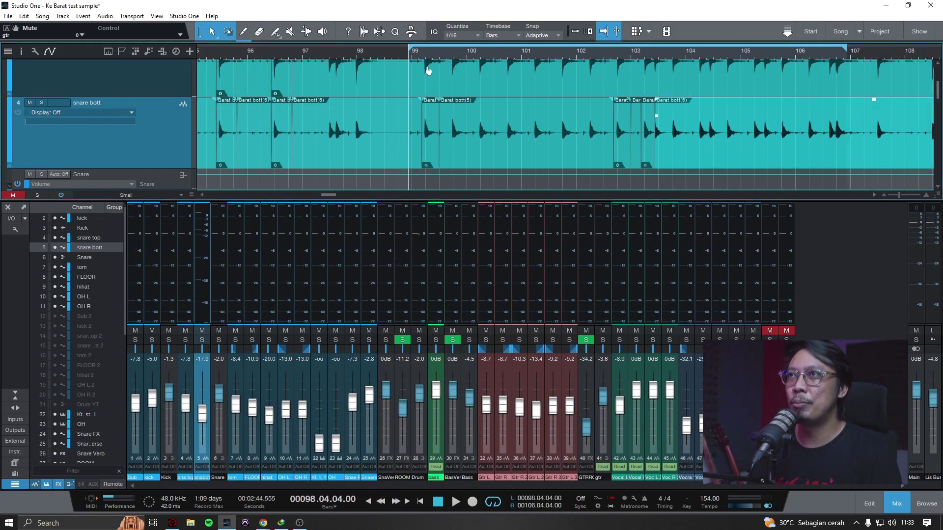
pyautogui.hotkey('ctrl', 's')
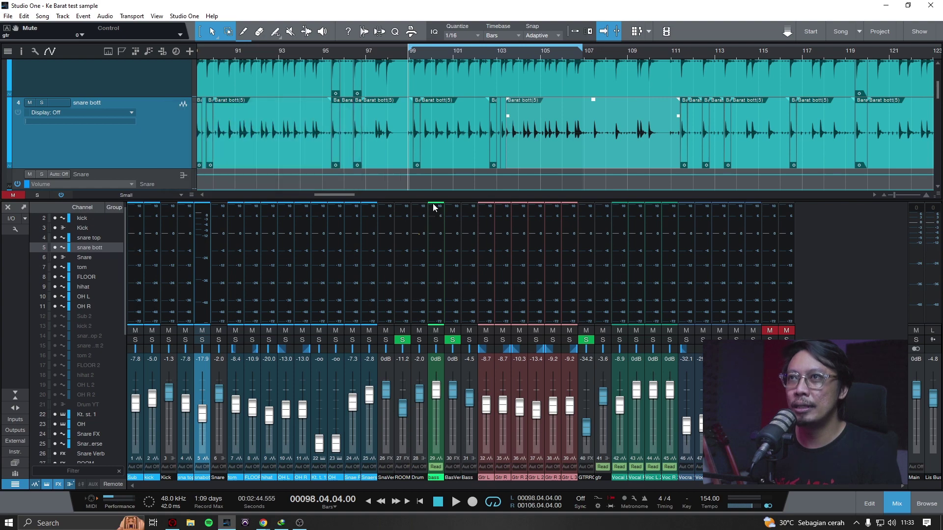
pyautogui.moveTo(435, 201); pyautogui.dragTo(425, 255)
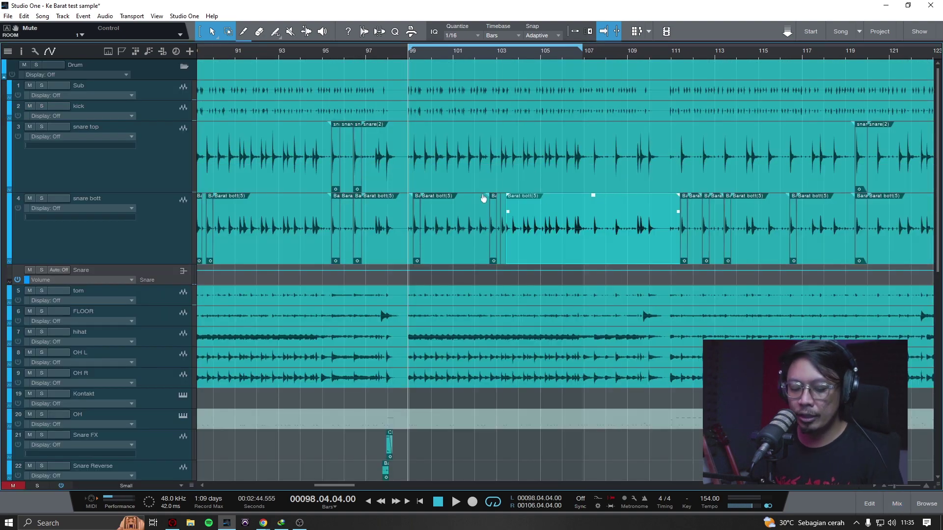
pyautogui.hotkey('ctrl', 's')
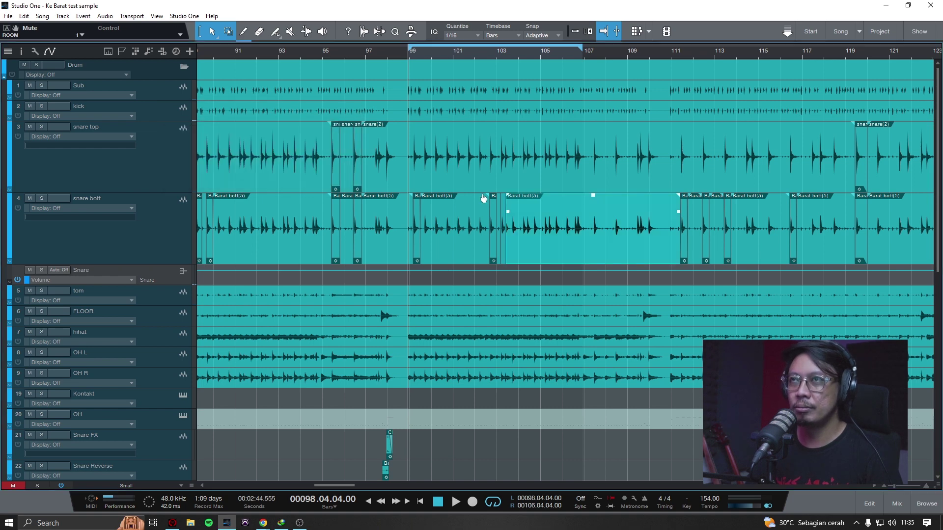
# Play the drum section from bar 98 and stop playback around bar 107
pyautogui.press('space')
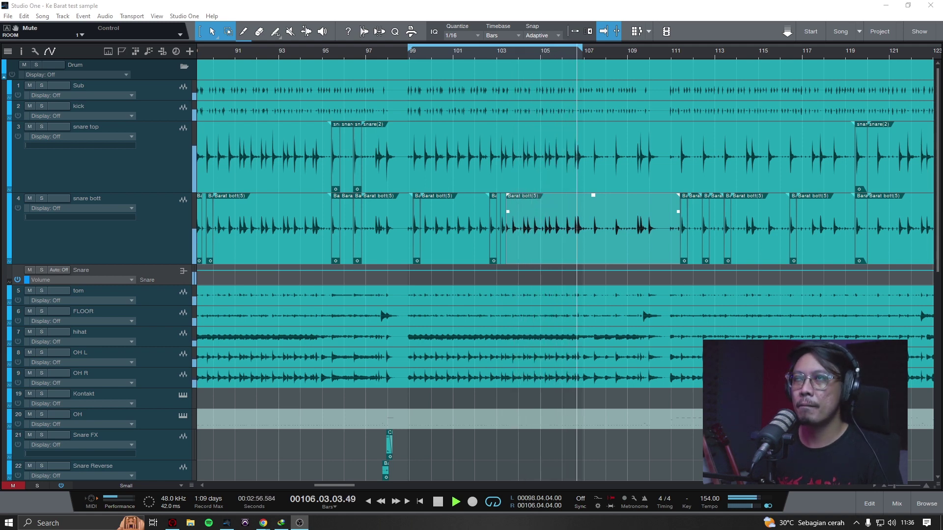
pyautogui.click(595, 450)
pyautogui.press('space')
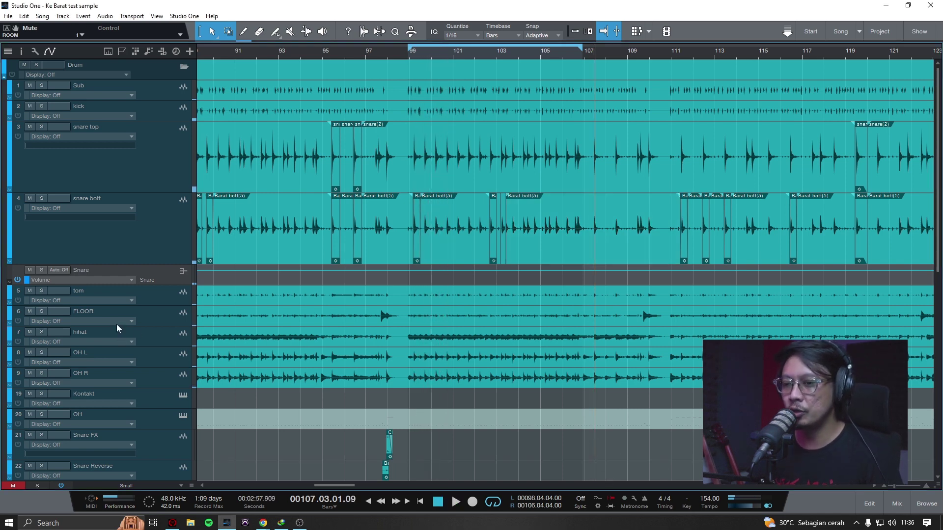
# Show the mix console enlarged and open The Panda Rooms plug-in on the Snare Verb channel
pyautogui.click(178, 280)
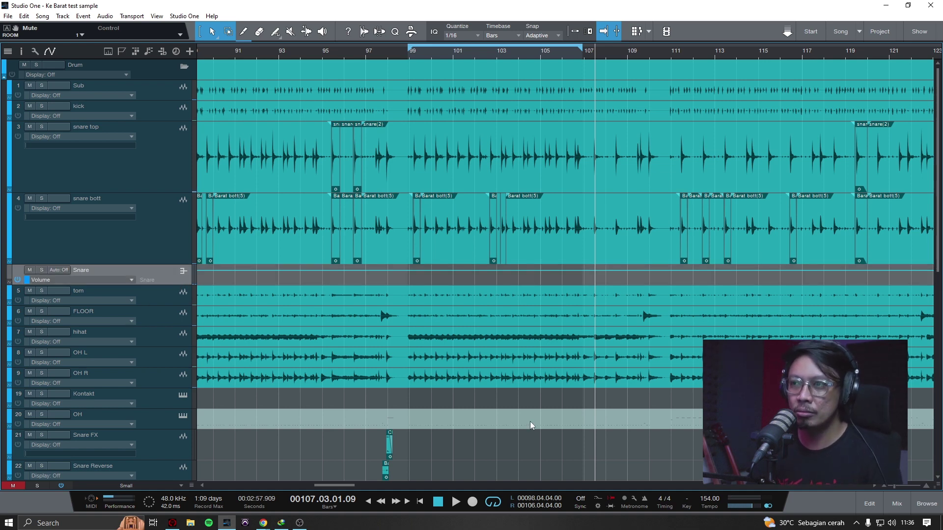
pyautogui.click(897, 505)
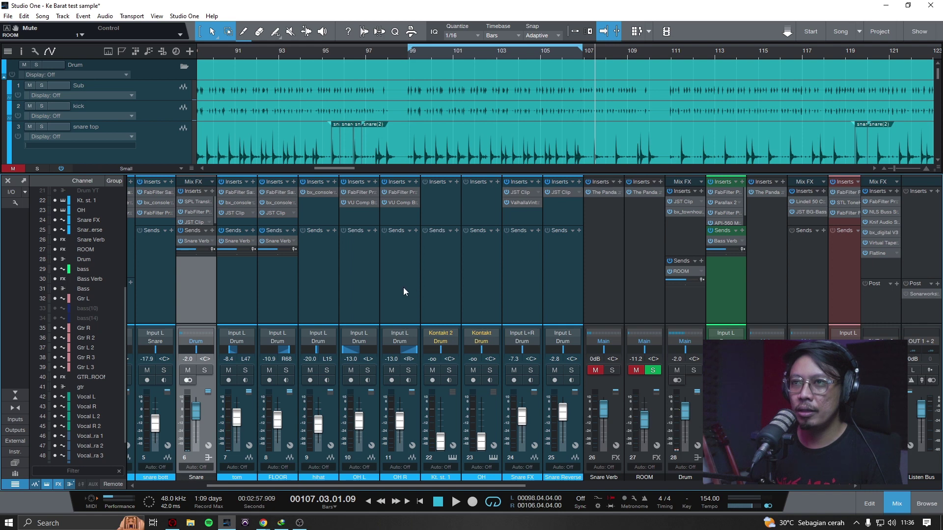
pyautogui.hscroll(-4, 414, 288)
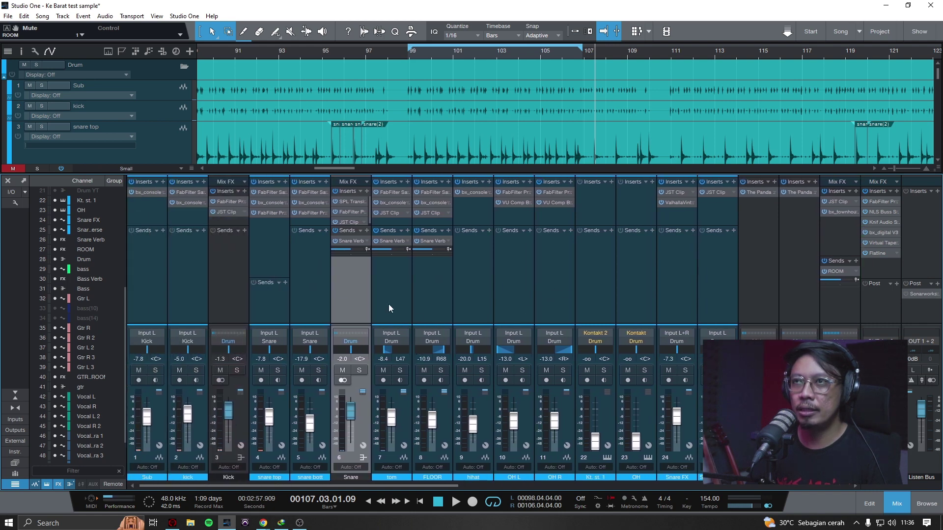
pyautogui.hscroll(1, 375, 303)
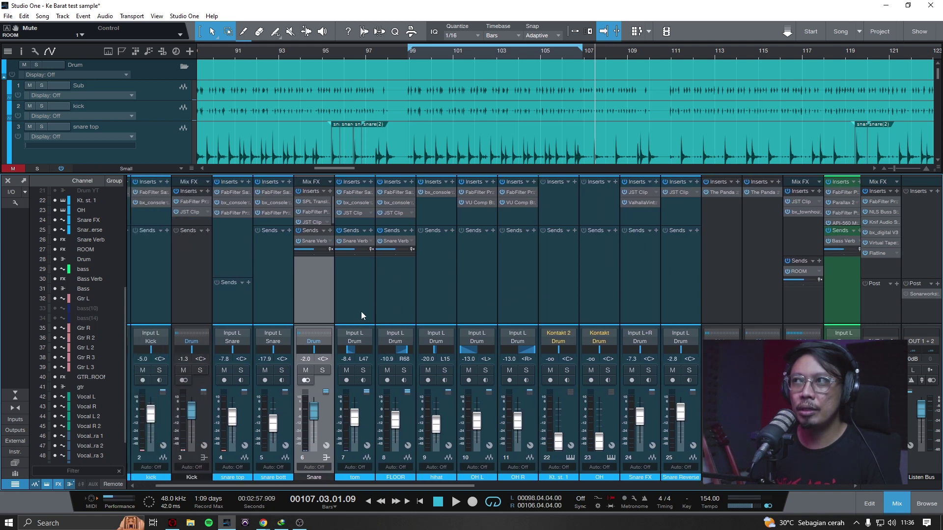
pyautogui.moveTo(319, 173); pyautogui.dragTo(319, 128)
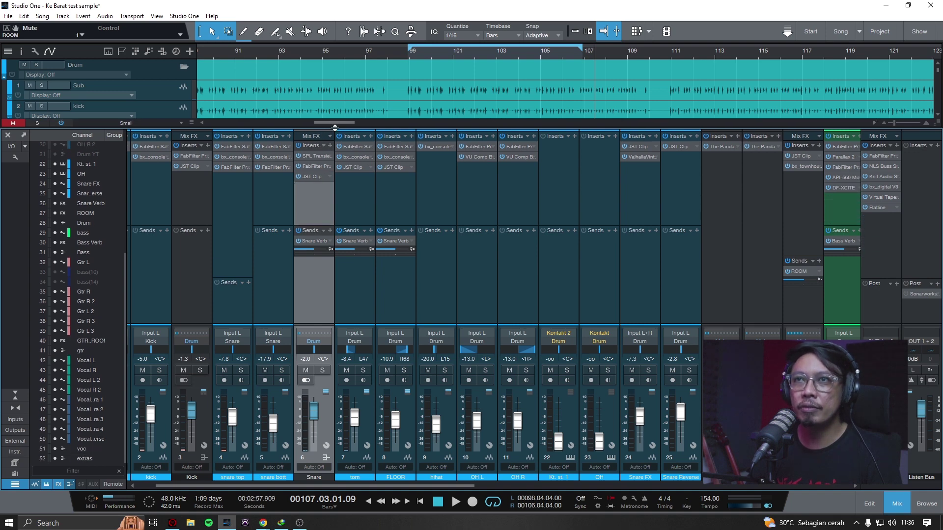
pyautogui.click(722, 145)
pyautogui.moveTo(389, 4); pyautogui.dragTo(378, 1)
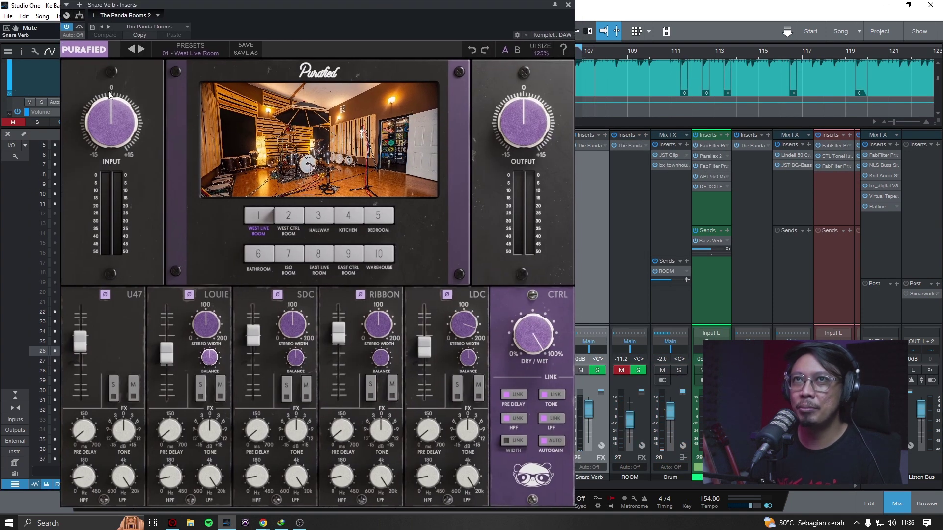
# Examine the Panda Rooms licence and version information and the list of preset categories
pyautogui.click(82, 48)
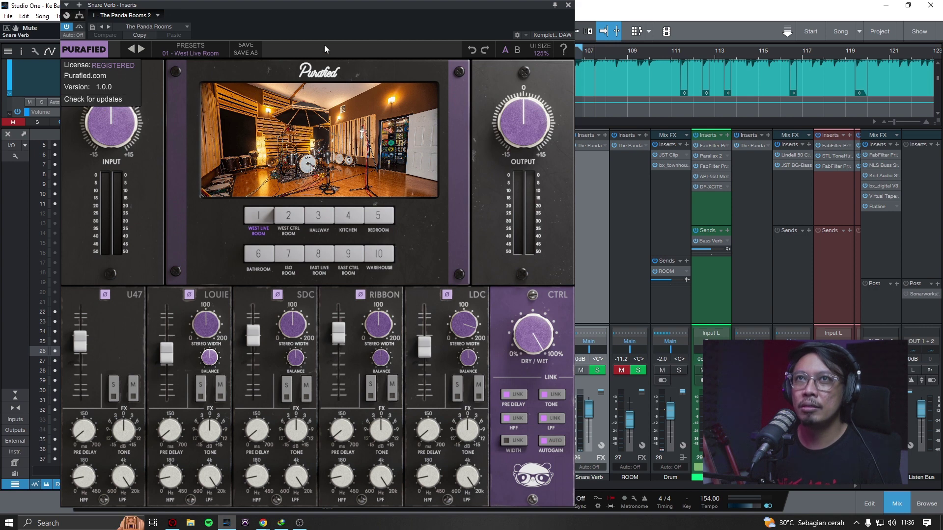
pyautogui.click(87, 48)
pyautogui.click(191, 52)
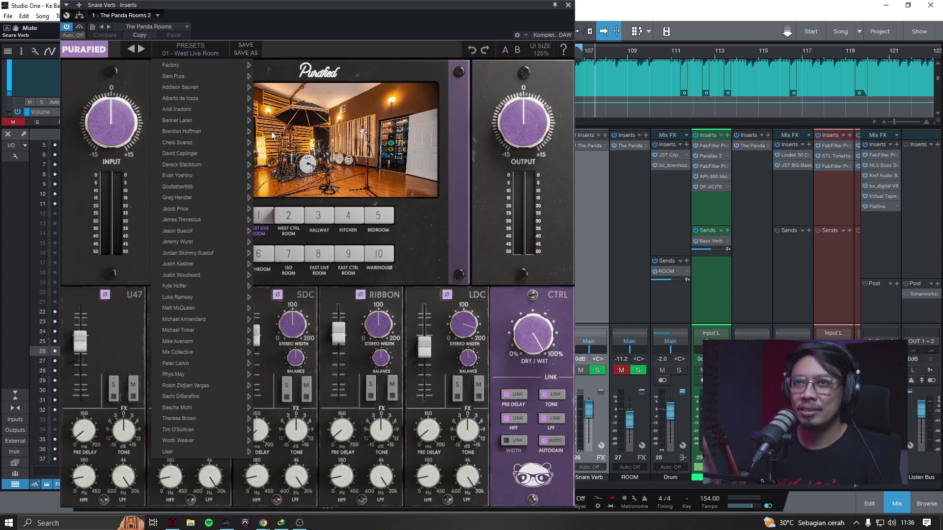
pyautogui.click(300, 48)
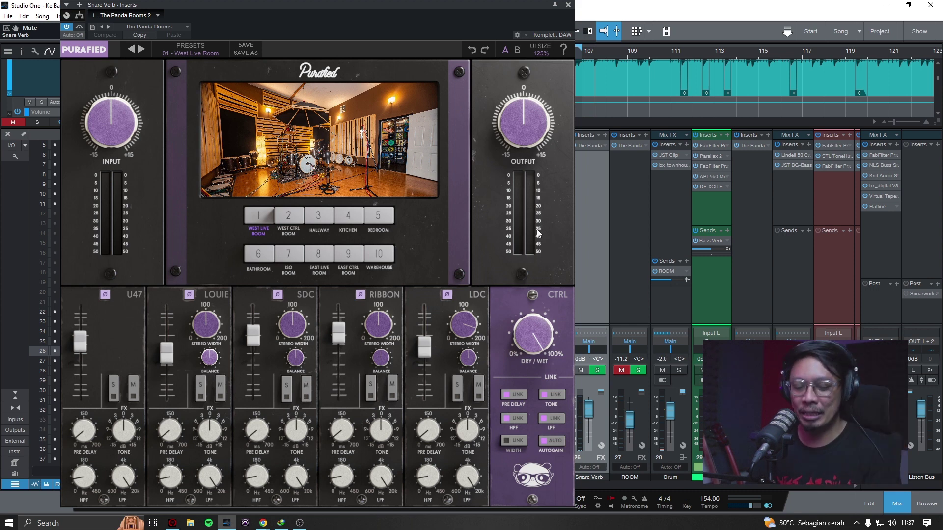
# Set the Panda Rooms interface size to 115% and reposition the plug-in window
pyautogui.click(539, 49)
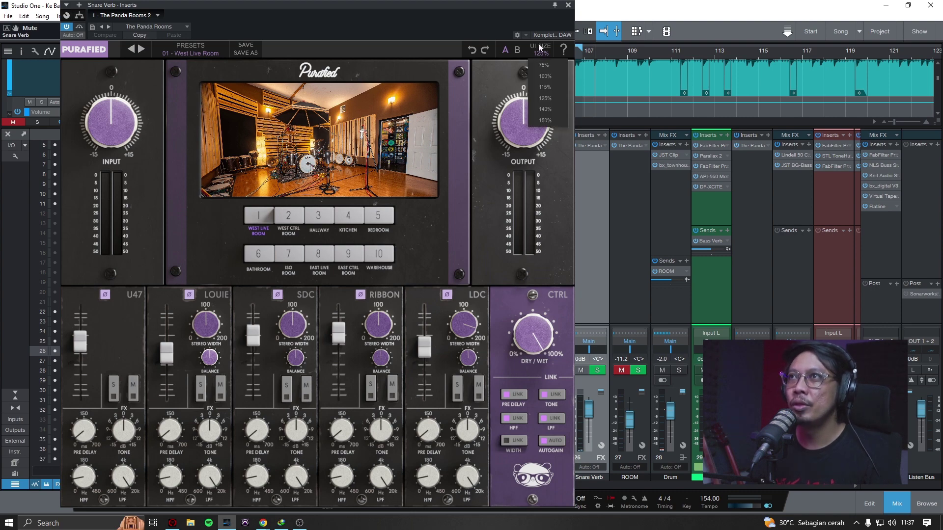
pyautogui.click(545, 76)
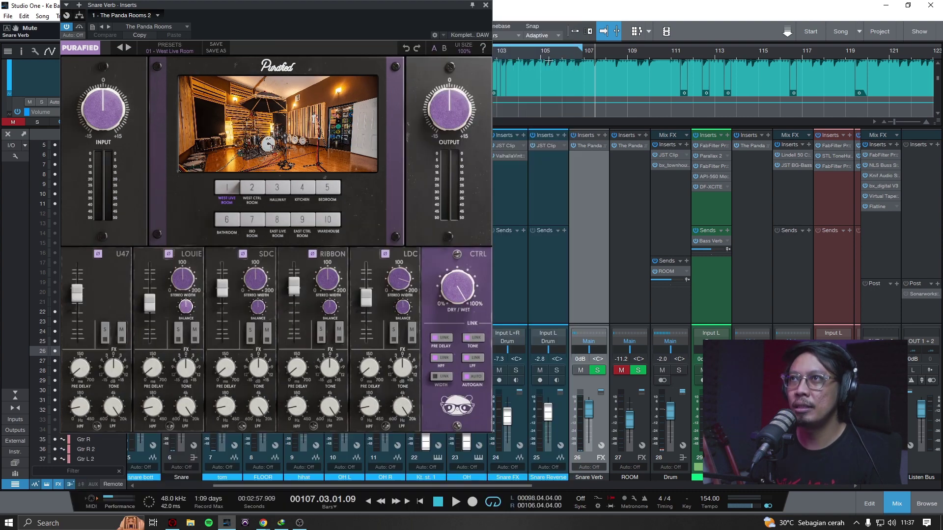
pyautogui.click(465, 48)
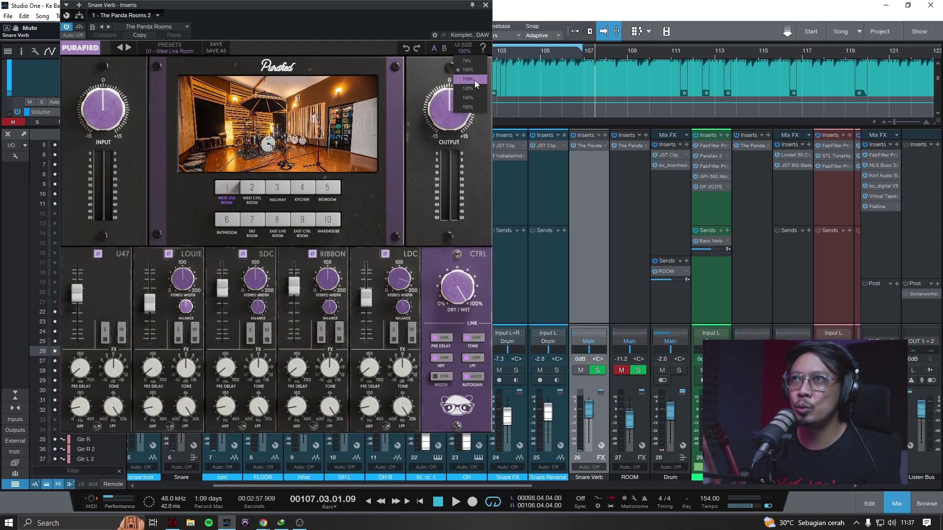
pyautogui.click(474, 80)
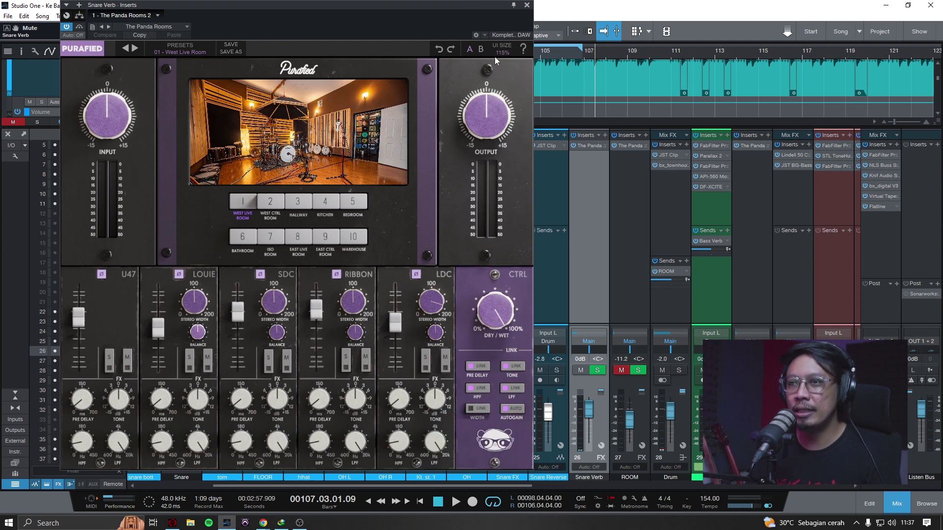
pyautogui.moveTo(439, 7); pyautogui.dragTo(452, 15)
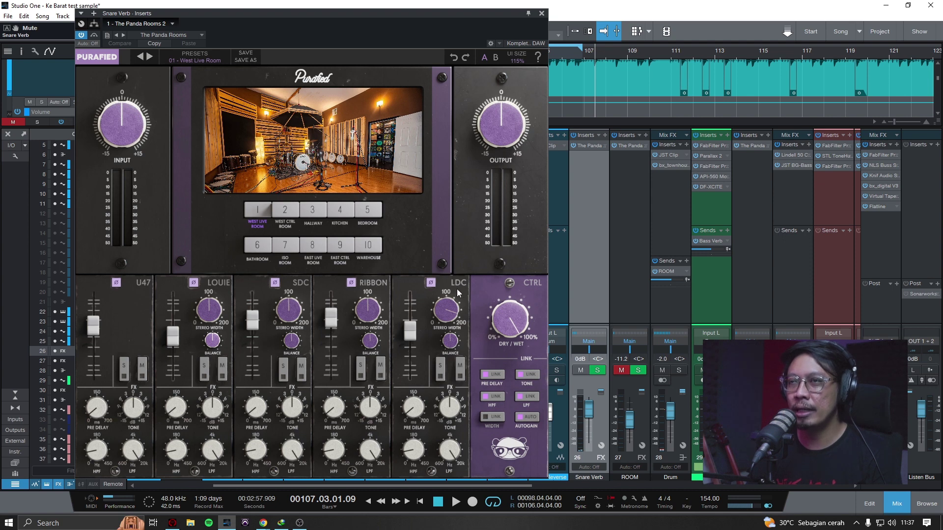
# Read the microphone descriptions in the Panda Rooms manual, marking "custom" and "special sauce" in the LDC entry, and put the manual away
pyautogui.click(118, 284)
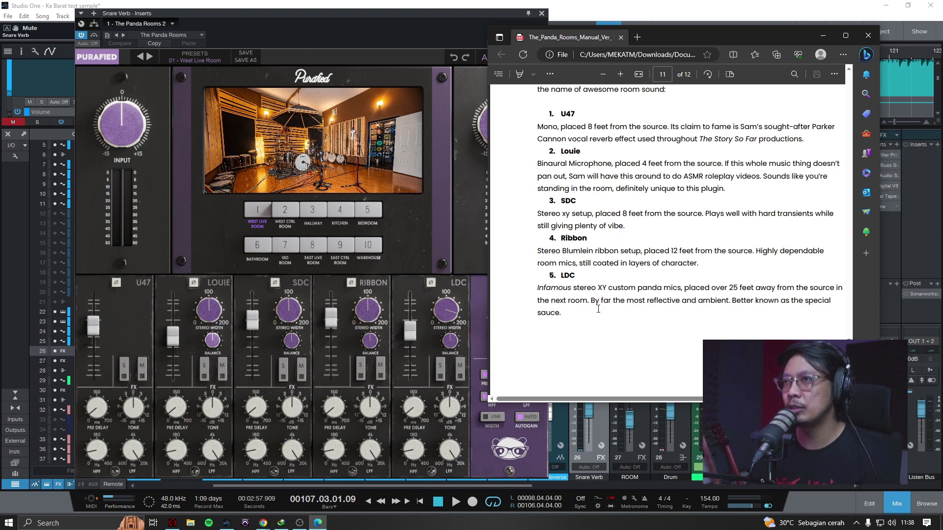
pyautogui.moveTo(609, 290); pyautogui.dragTo(636, 291)
pyautogui.click(613, 292)
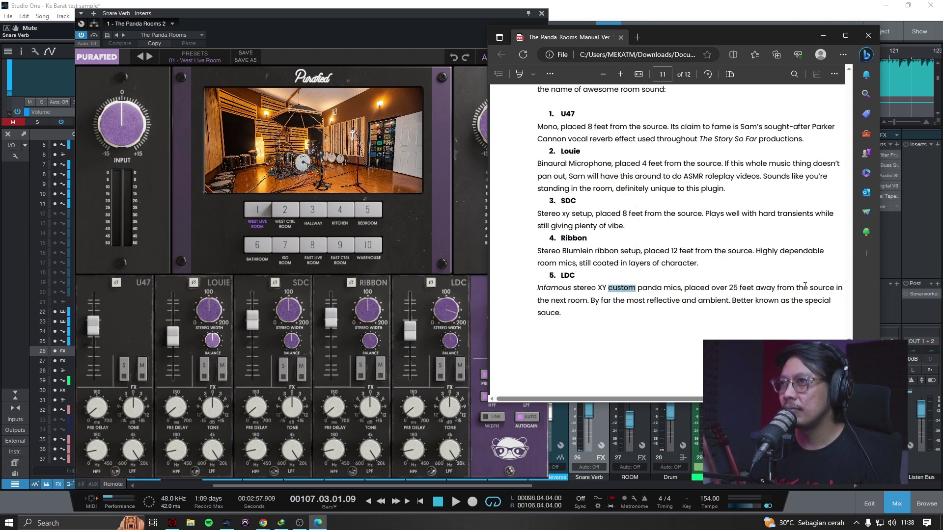
pyautogui.moveTo(805, 301); pyautogui.dragTo(562, 315)
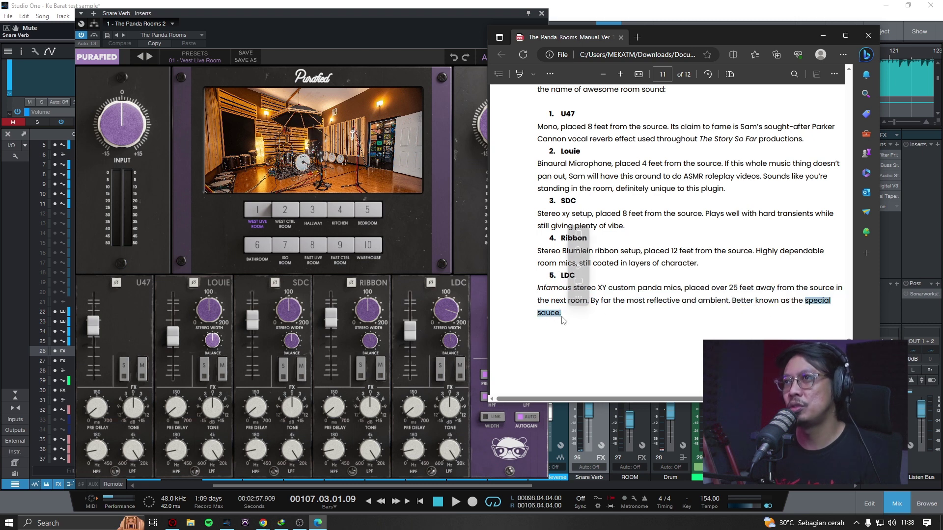
pyautogui.click(653, 339)
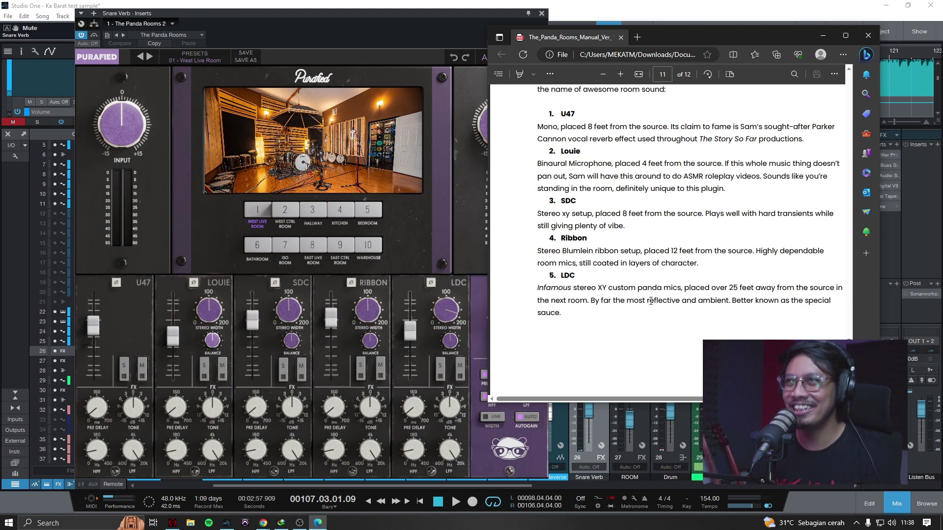
pyautogui.click(823, 36)
# Reposition the plug-in window and show the rooms in order from West Live Room to Bedroom
pyautogui.moveTo(373, 13); pyautogui.dragTo(395, 14)
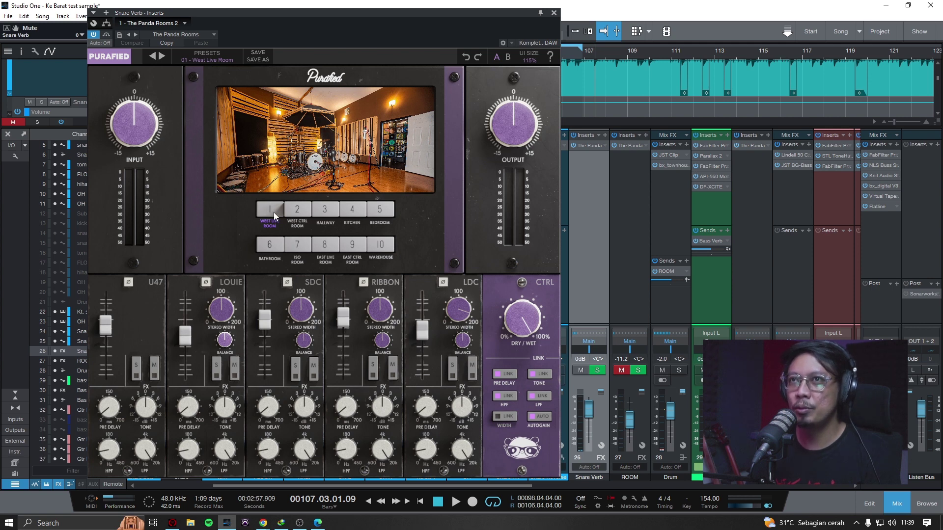
pyautogui.click(297, 211)
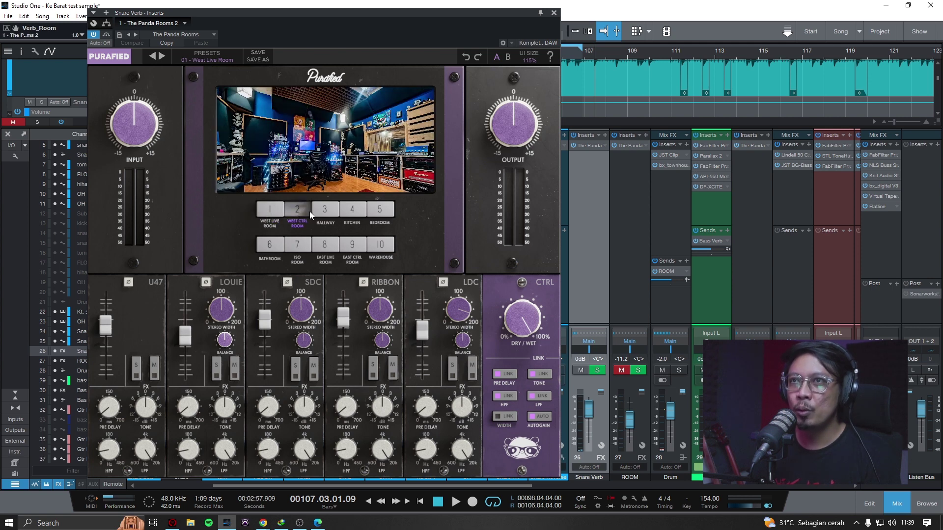
pyautogui.click(271, 211)
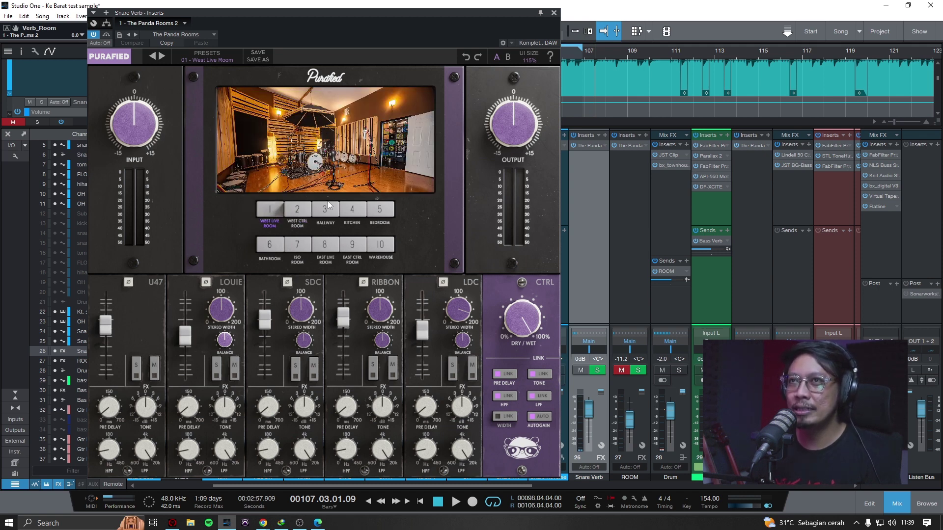
pyautogui.click(298, 210)
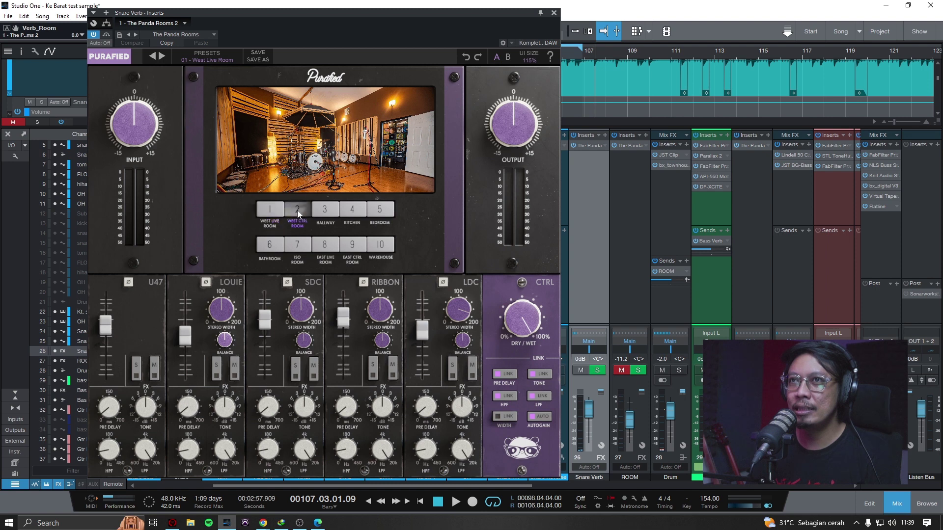
pyautogui.click(327, 214)
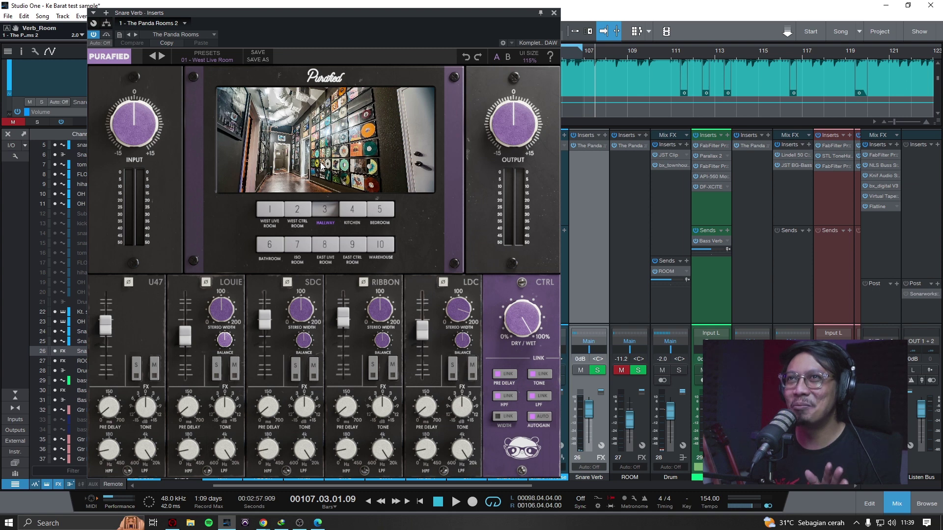
pyautogui.click(350, 214)
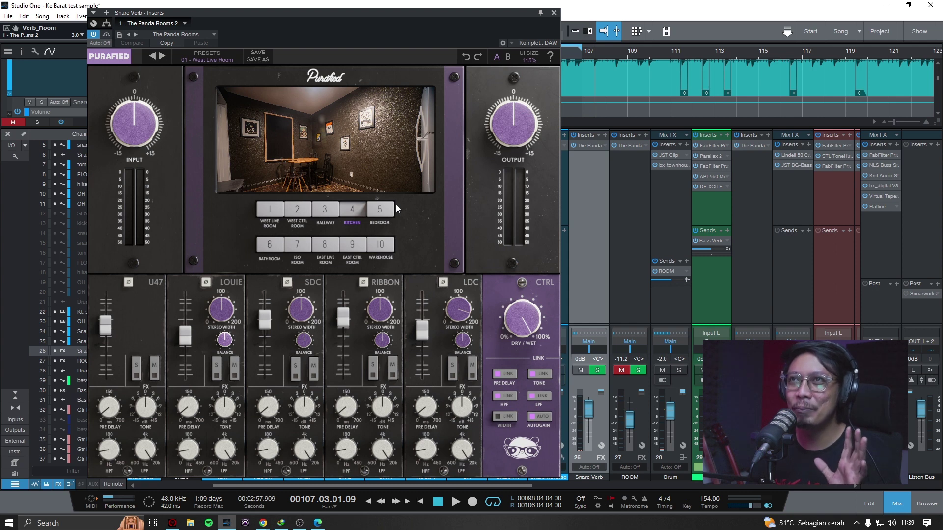
pyautogui.click(389, 215)
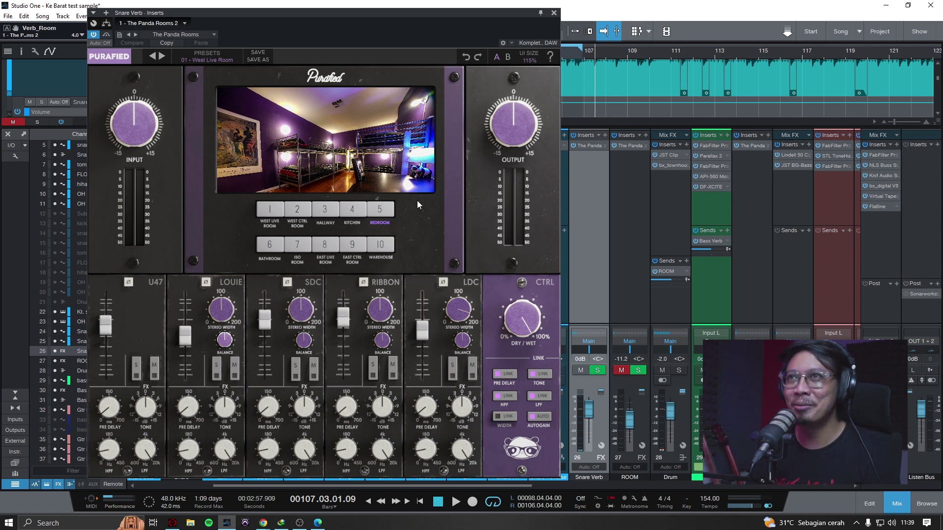
# Show the remaining rooms in order from Bathroom to Warehouse
pyautogui.click(274, 245)
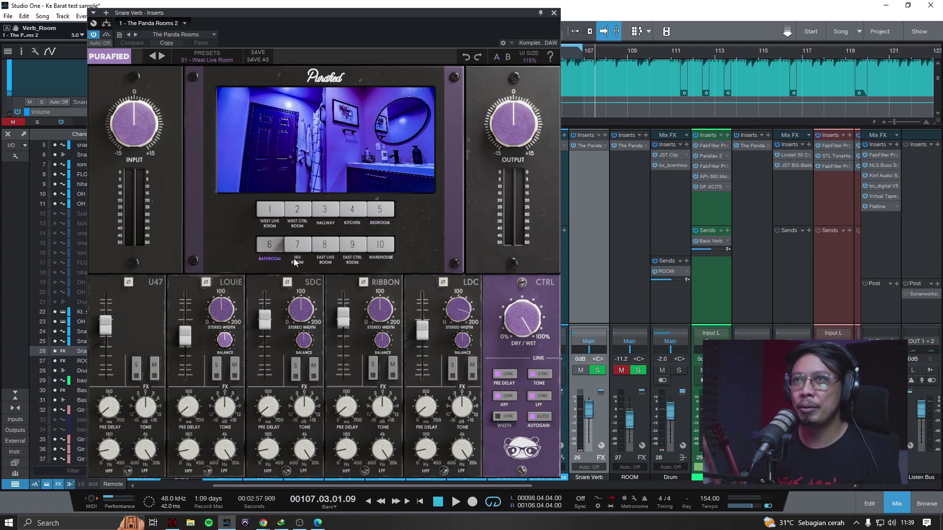
pyautogui.click(304, 245)
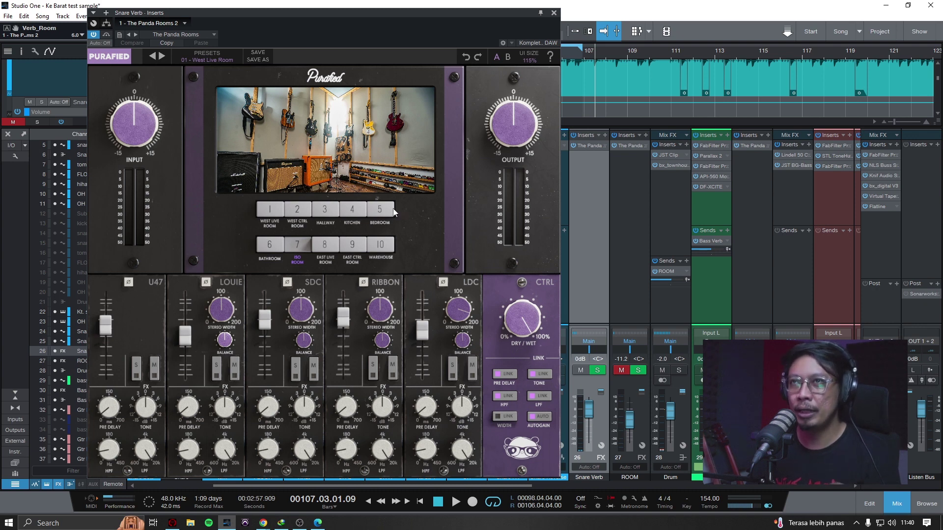
pyautogui.click(323, 247)
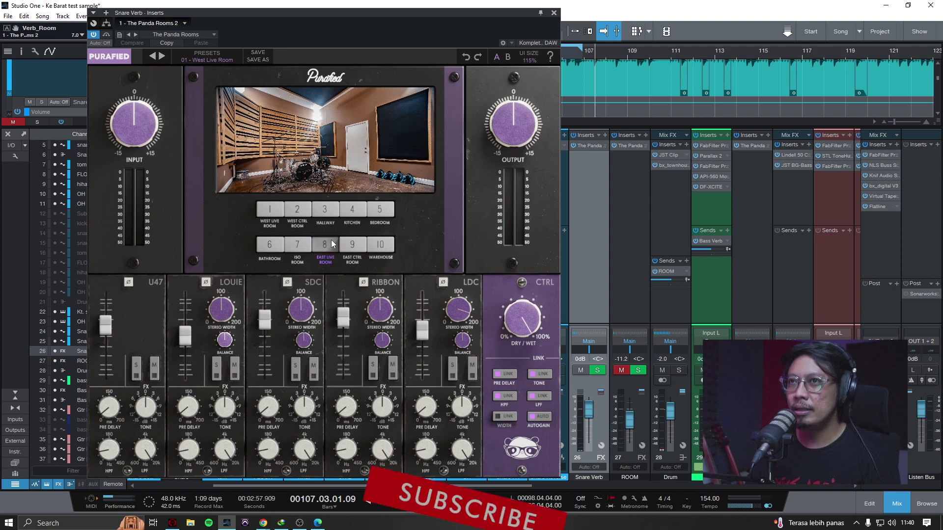
pyautogui.click(361, 247)
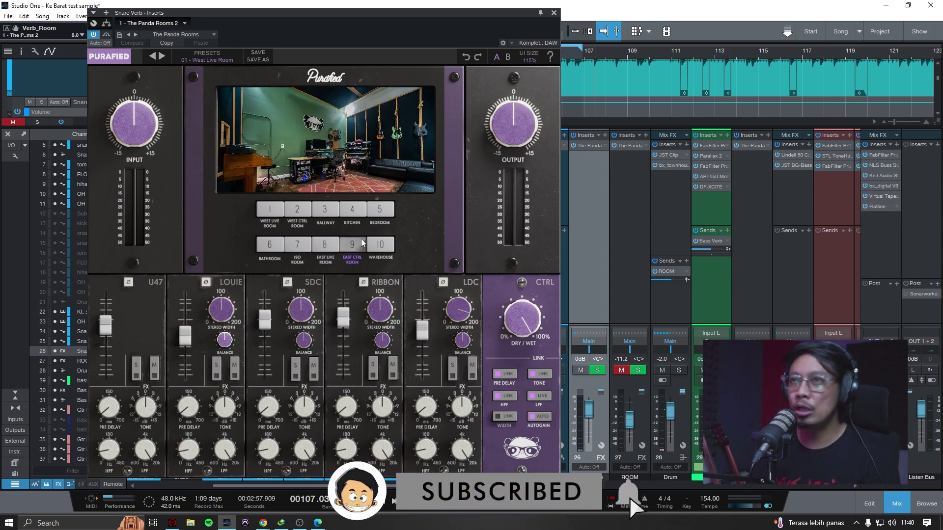
pyautogui.click(379, 247)
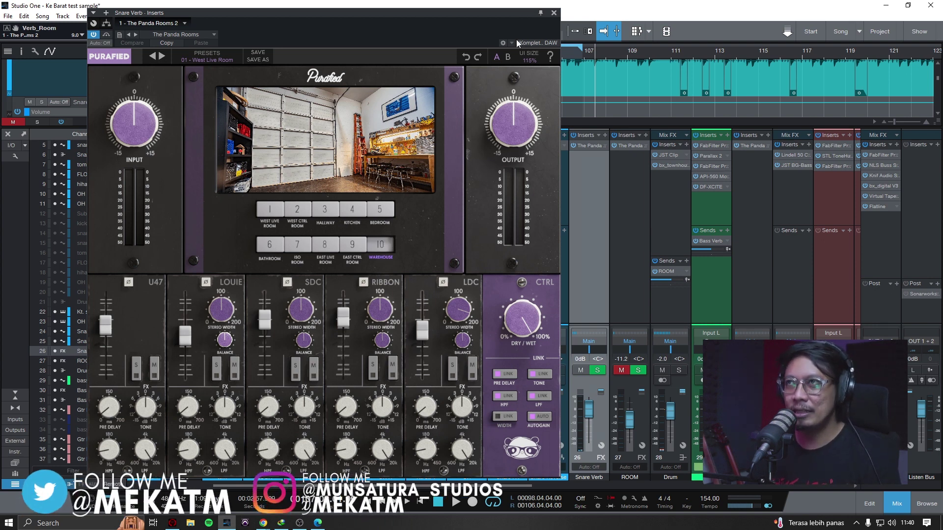
# Move the plug-in window off the drum channels, solo the Snare bus and save the song
pyautogui.moveTo(469, 17); pyautogui.dragTo(698, 10)
pyautogui.click(190, 371)
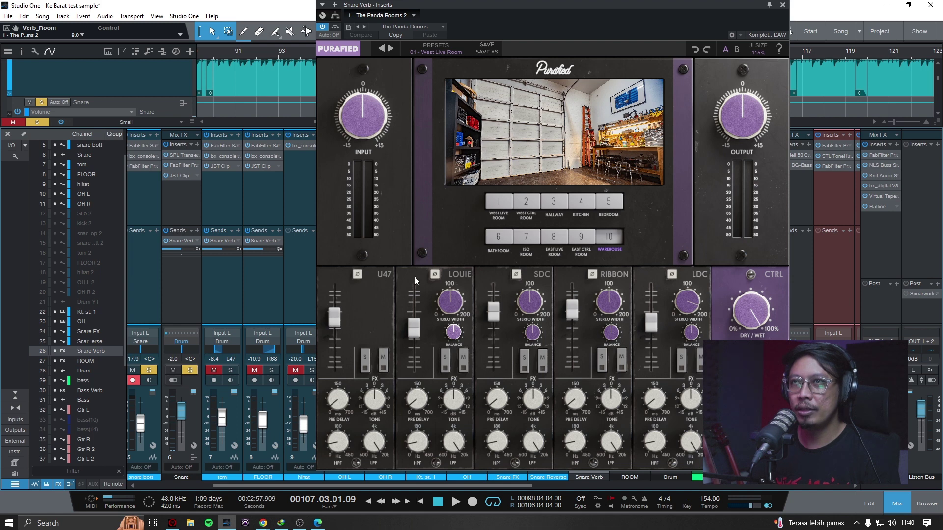
pyautogui.hotkey('ctrl', 's')
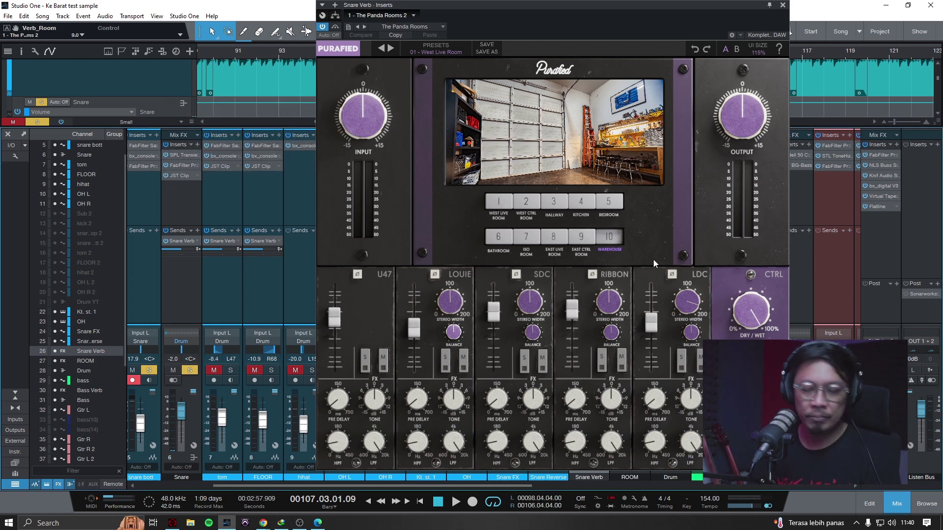
# Play the soloed snare through the Warehouse room, comparing it with and without its Snare Verb send
pyautogui.press('space')
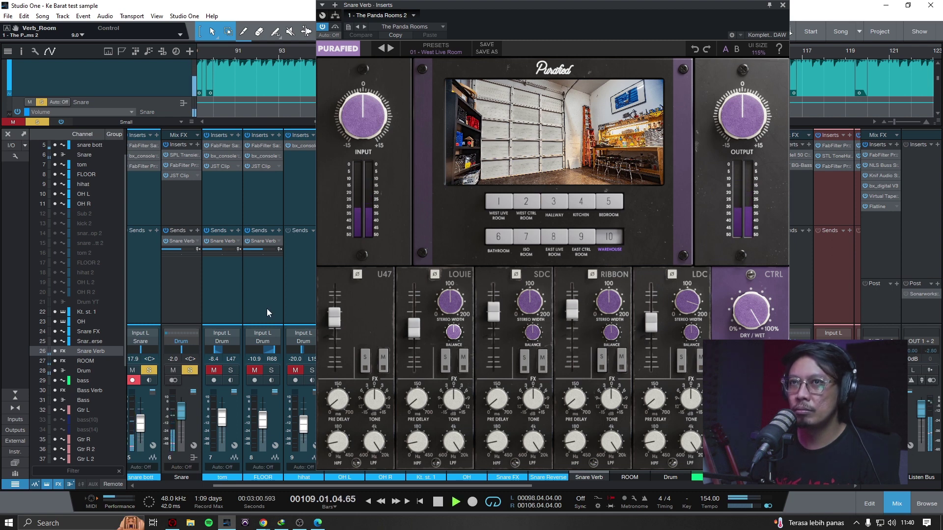
pyautogui.press('space')
pyautogui.press('space')
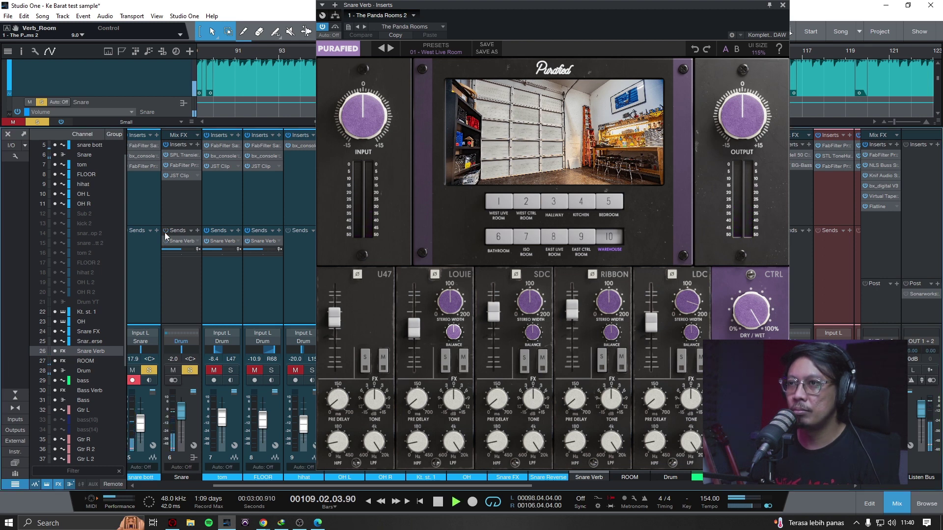
pyautogui.press('space')
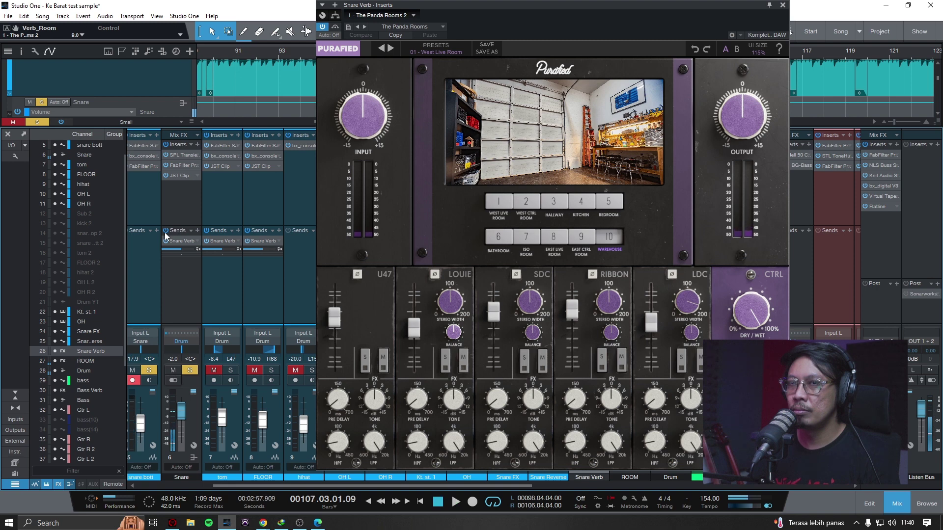
pyautogui.press('space')
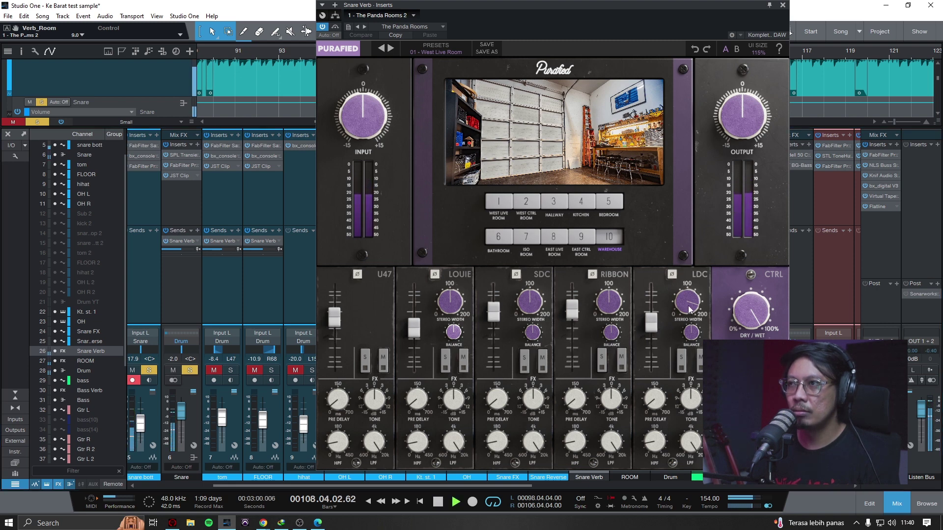
pyautogui.press('space')
# Audition the snare in the East Ctrl Room and reset the LDC microphone's stereo width to 100
pyautogui.click(581, 237)
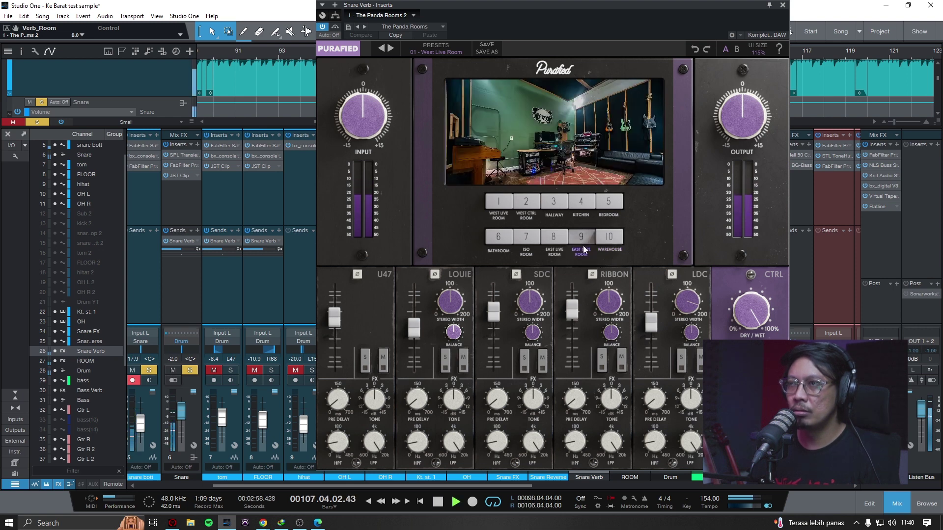
pyautogui.press('space')
pyautogui.doubleClick(694, 309)
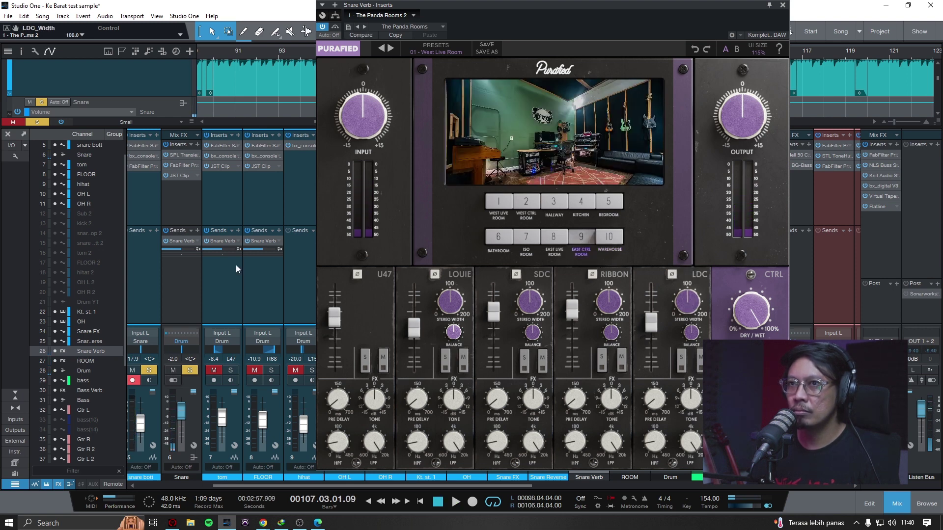
# Save the song and set the Snare bus's send level to Snare Verb to +2.4 dB
pyautogui.moveTo(699, 4); pyautogui.dragTo(418, 10)
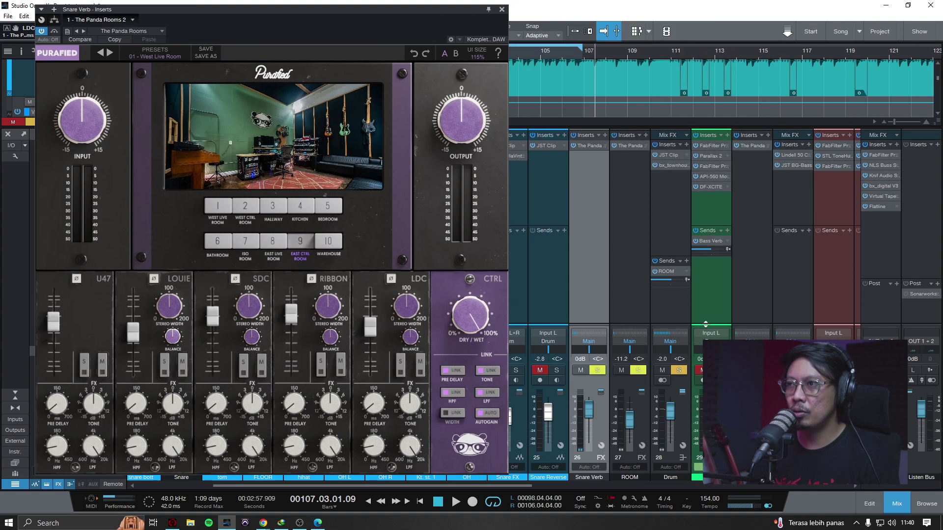
pyautogui.click(589, 411)
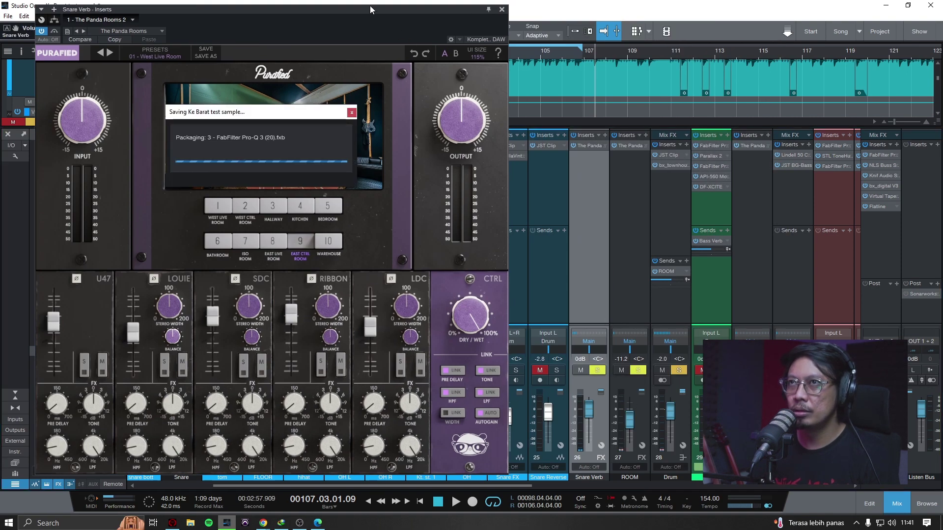
pyautogui.moveTo(369, 10); pyautogui.dragTo(675, 10)
pyautogui.moveTo(190, 250)
pyautogui.moveTo(191, 249); pyautogui.dragTo(192, 249)
# Play the soloed snare through the East Ctrl Room and the East Live Room to compare them
pyautogui.press('space')
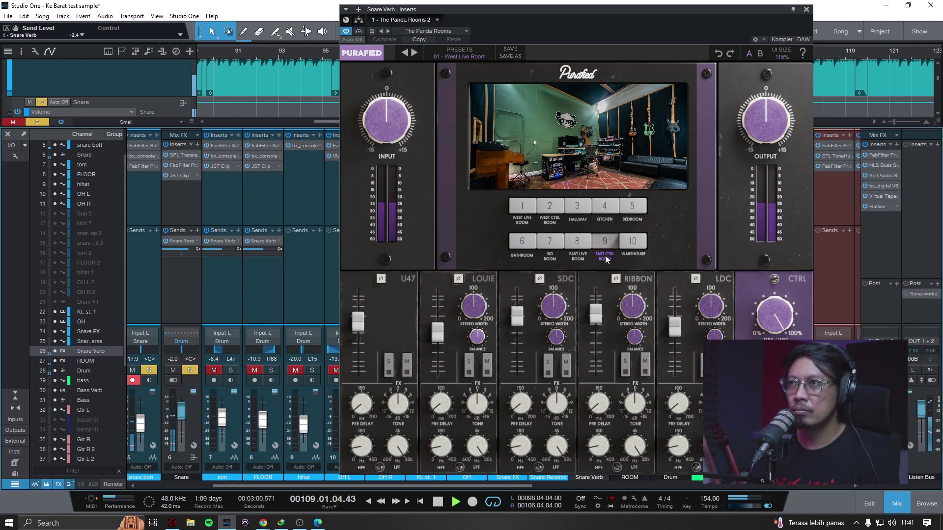
pyautogui.click(578, 241)
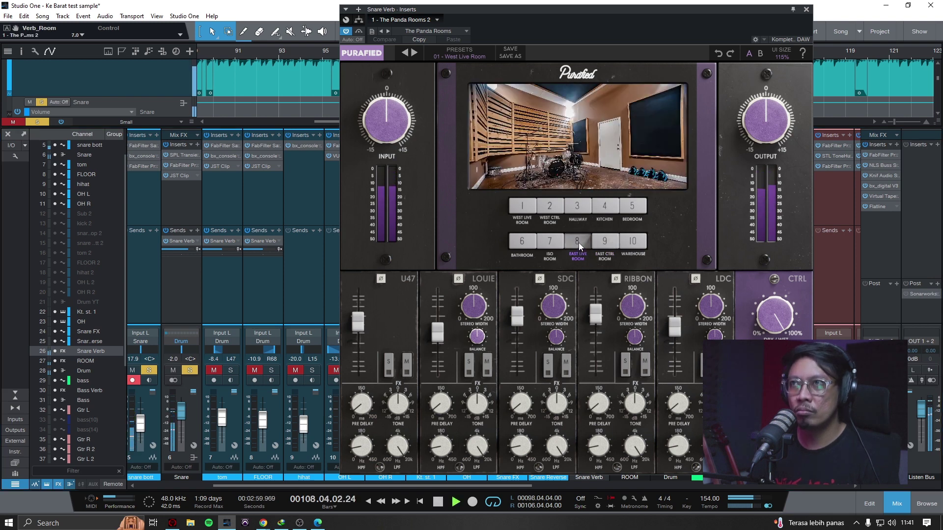
pyautogui.press('space')
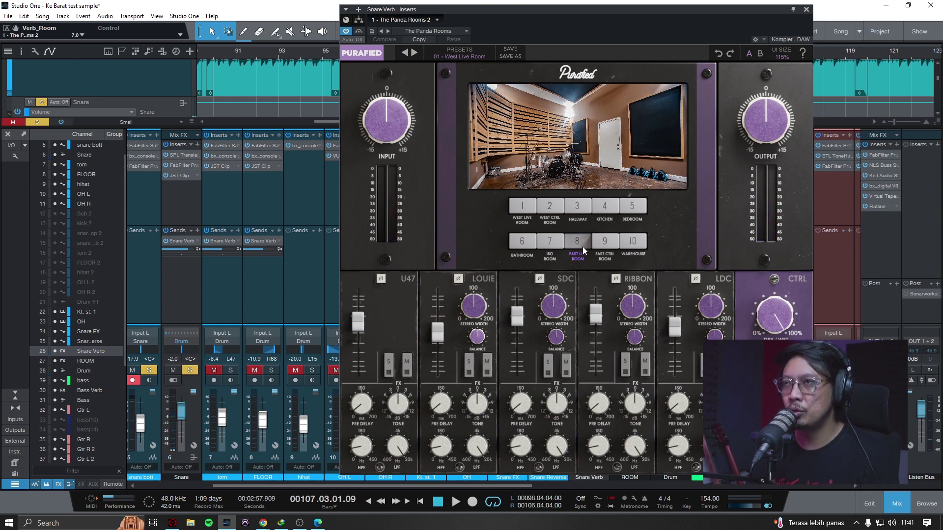
# Audition the snare in the Iso Room and set its Snare Verb send level to 0 dB
pyautogui.click(549, 249)
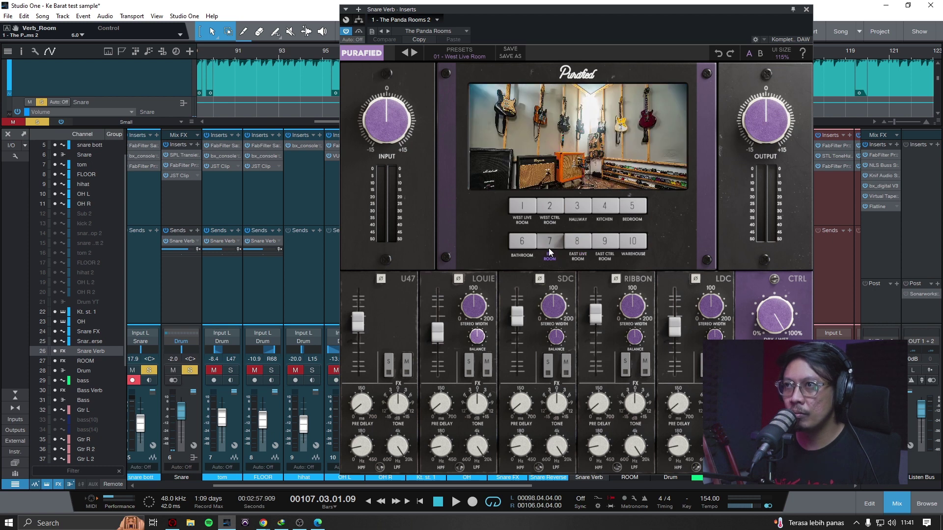
pyautogui.press('space')
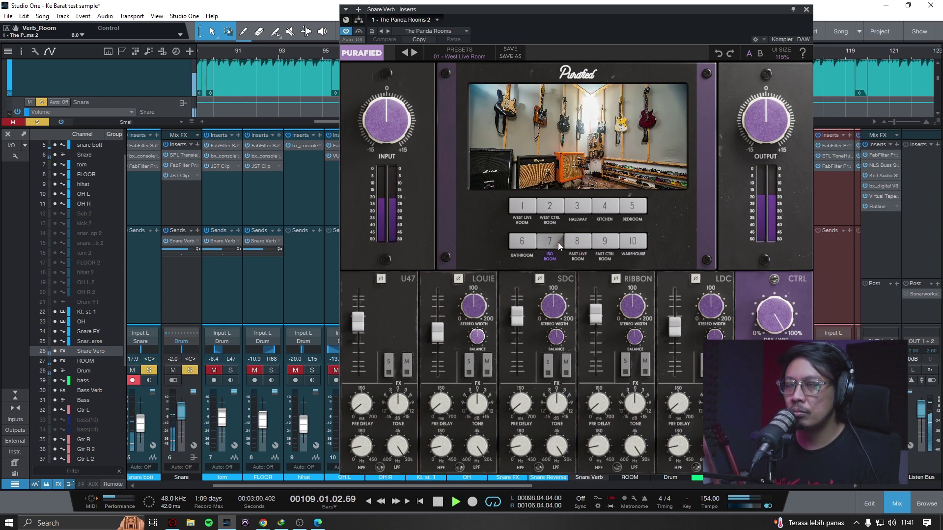
pyautogui.press('space')
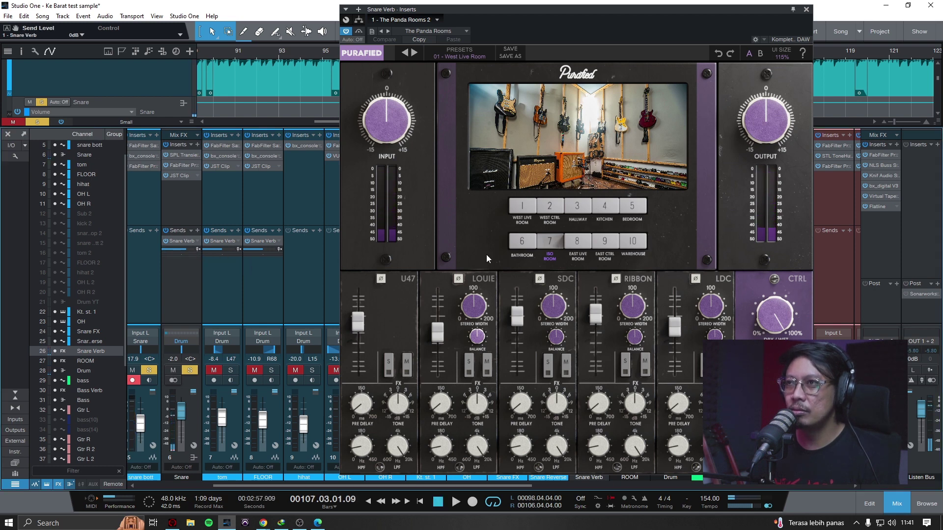
# Audition the soloed snare in the Bathroom and the Bedroom, playing the same passage for each
pyautogui.click(525, 243)
pyautogui.press('space')
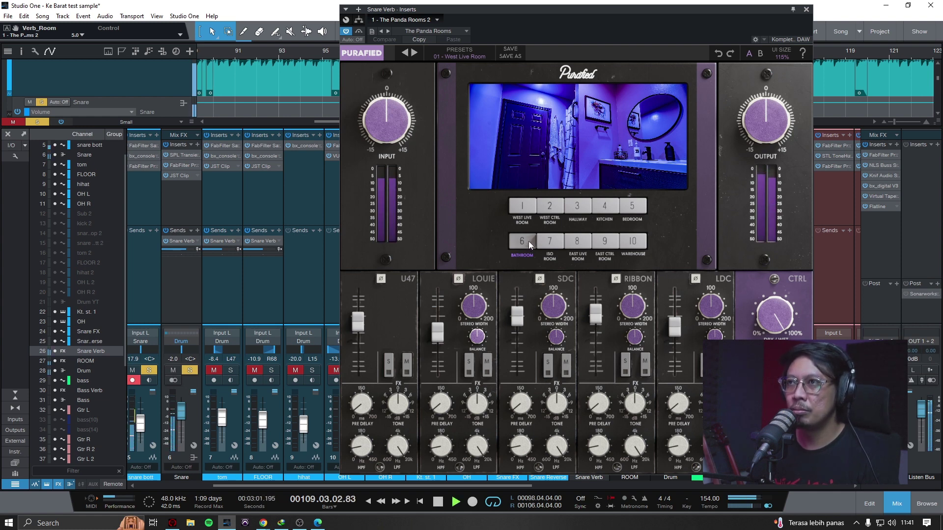
pyautogui.press('space')
pyautogui.click(641, 212)
pyautogui.press('space')
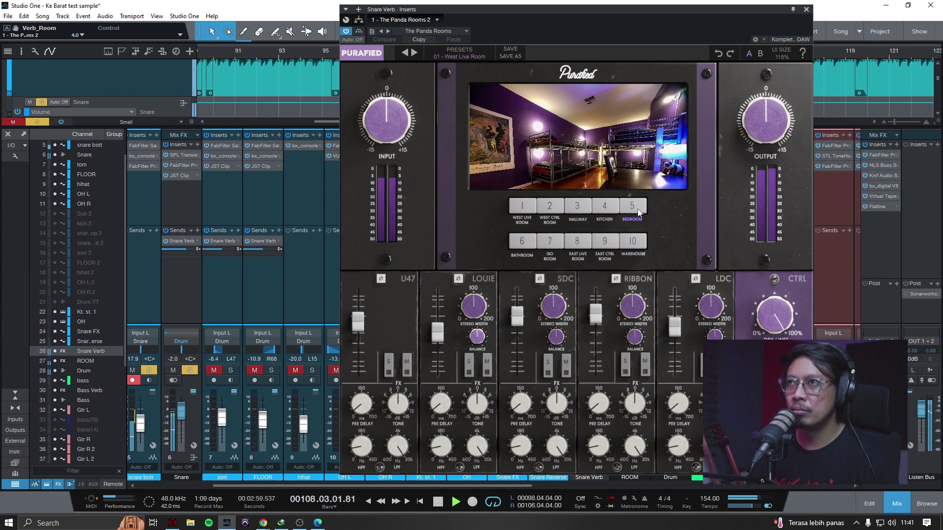
pyautogui.press('space')
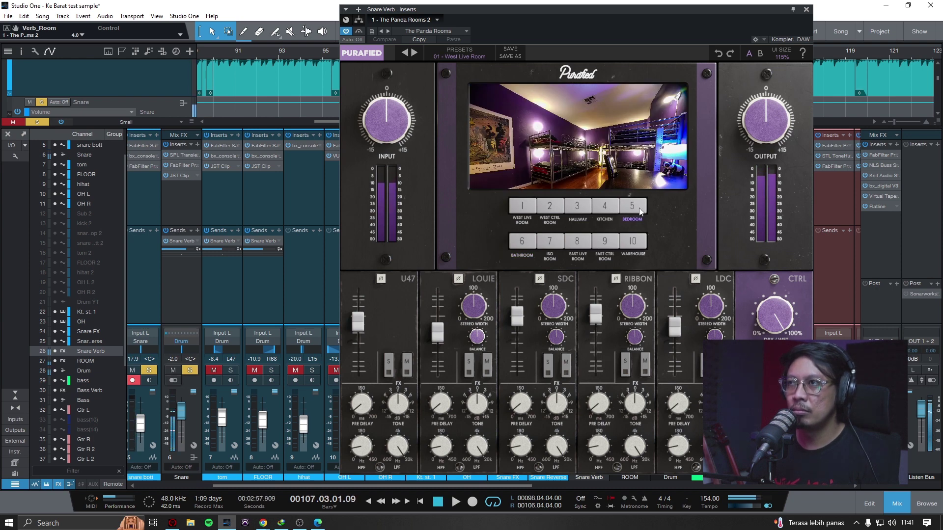
# Audition the soloed snare in the Kitchen and the Hallway, playing the same passage for each
pyautogui.click(605, 212)
pyautogui.press('space')
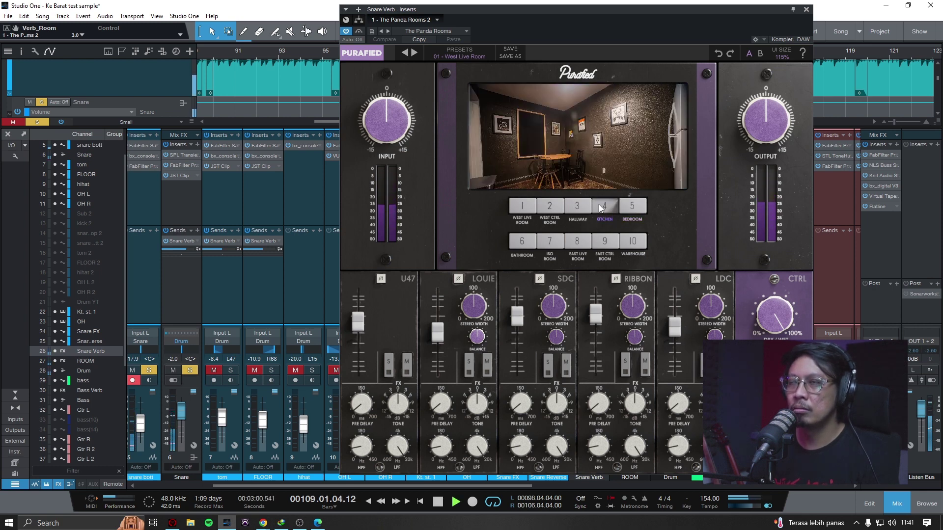
pyautogui.press('space')
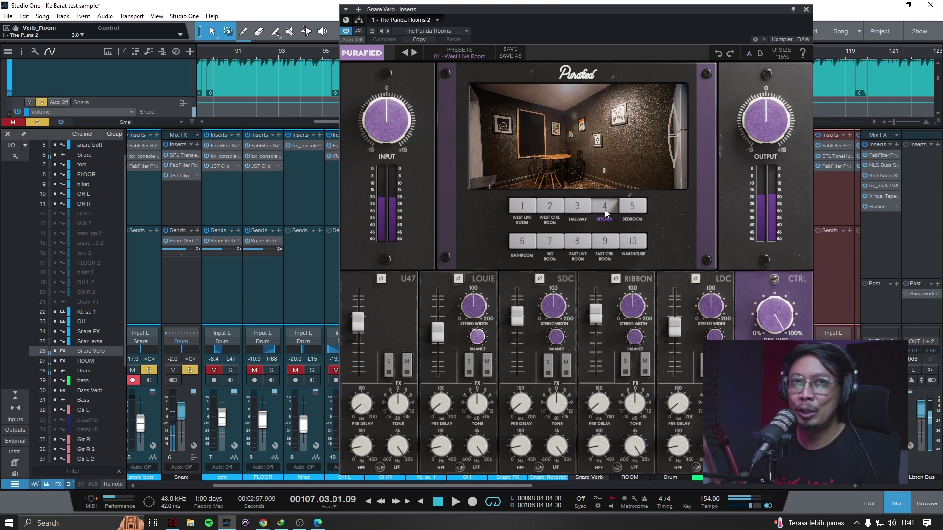
pyautogui.click(583, 212)
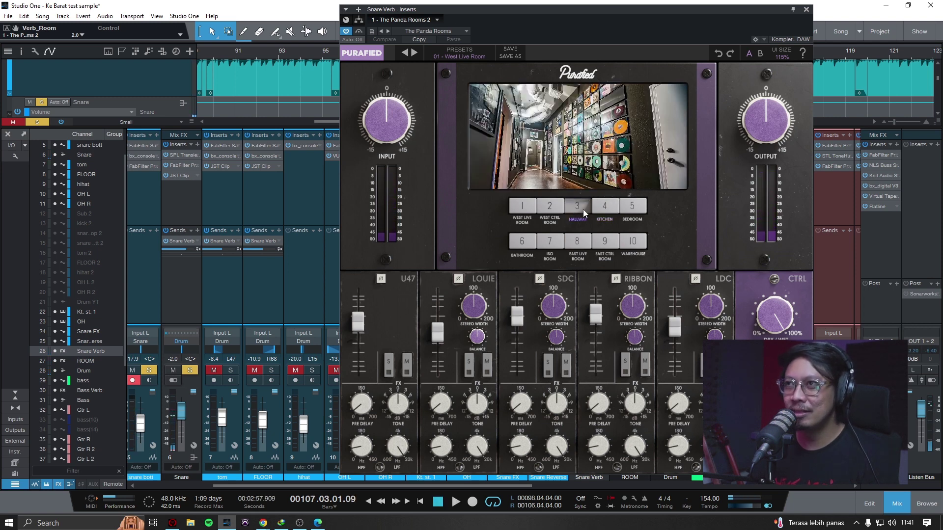
pyautogui.press('space')
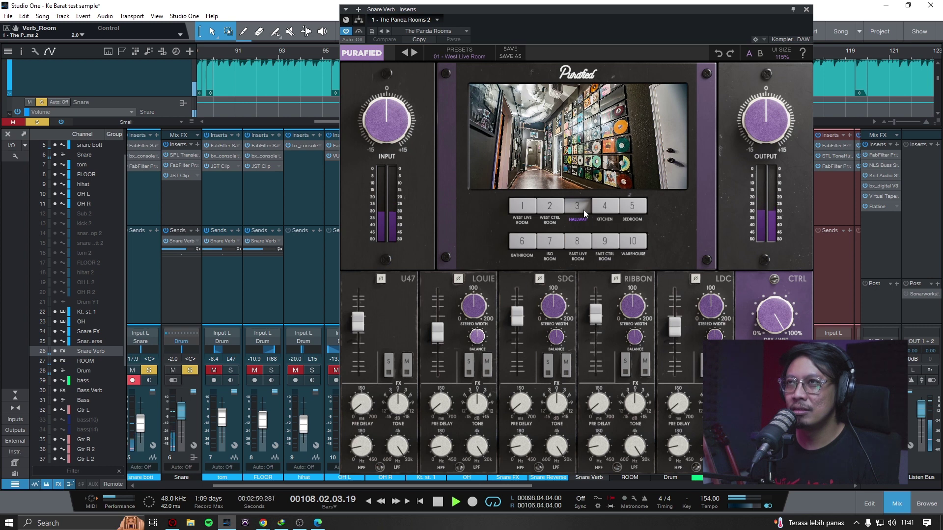
pyautogui.press('space')
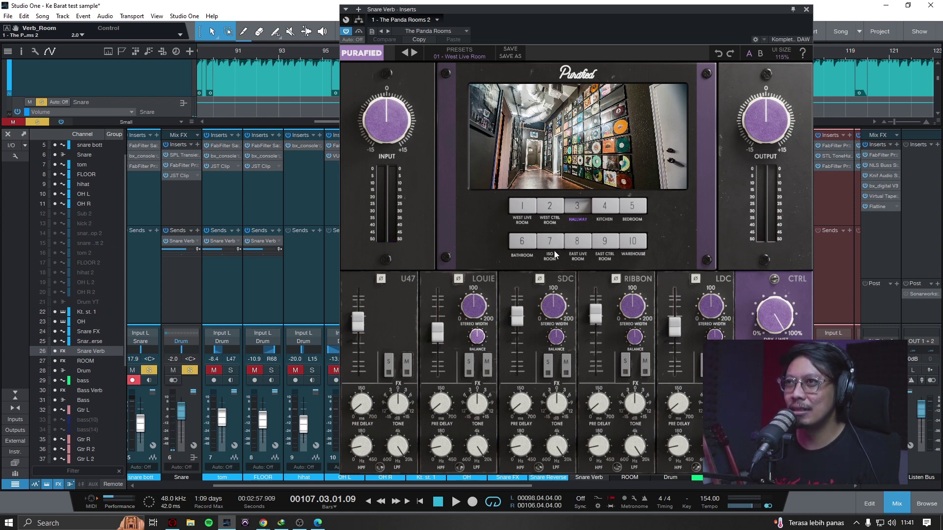
# Play the snare through the West Ctrl Room and the West Live Room, ending with the West Live Room selected
pyautogui.click(550, 206)
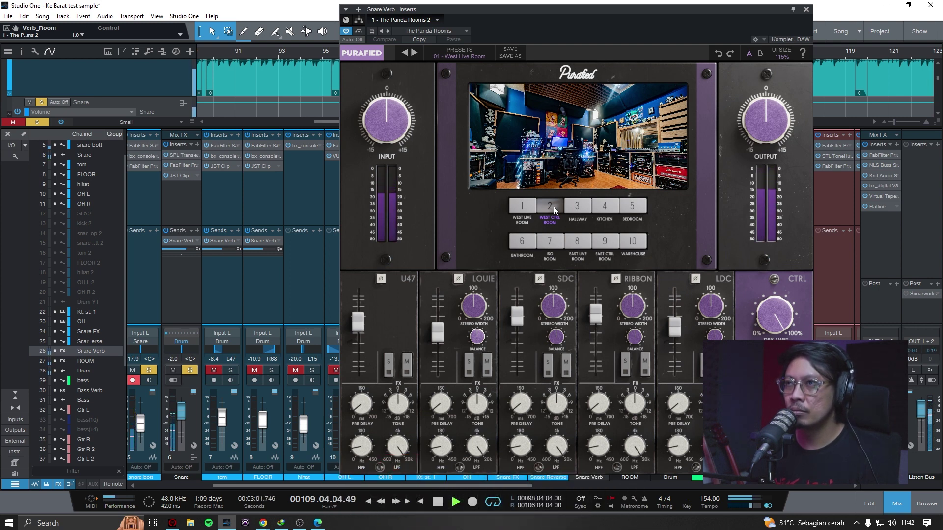
pyautogui.click(520, 205)
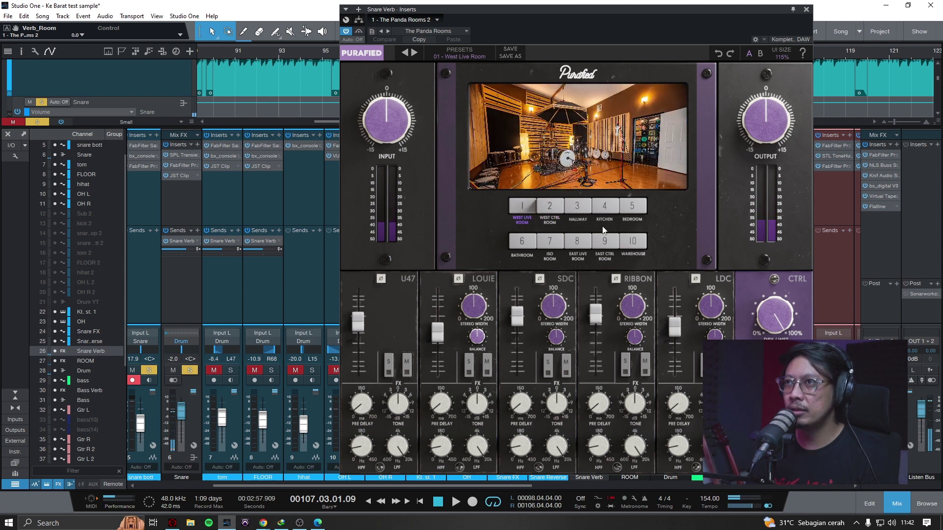
pyautogui.press('space')
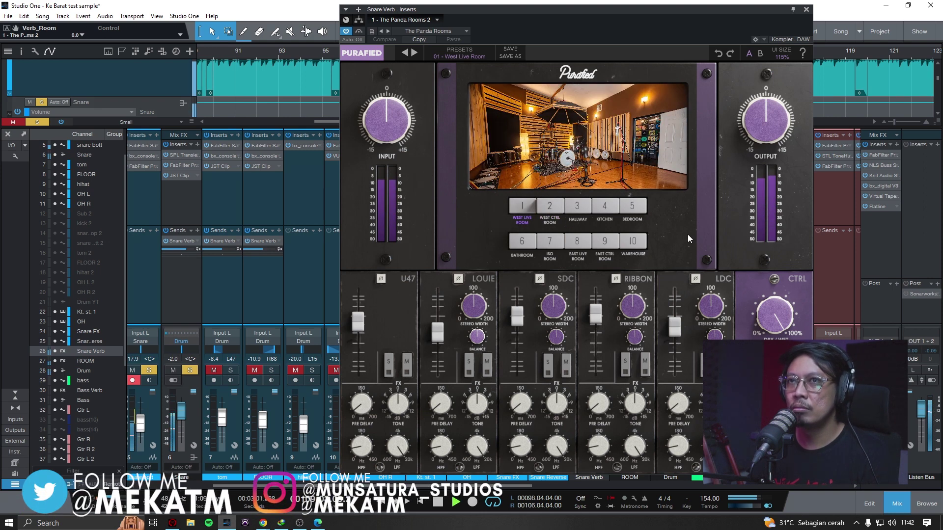
pyautogui.press('space')
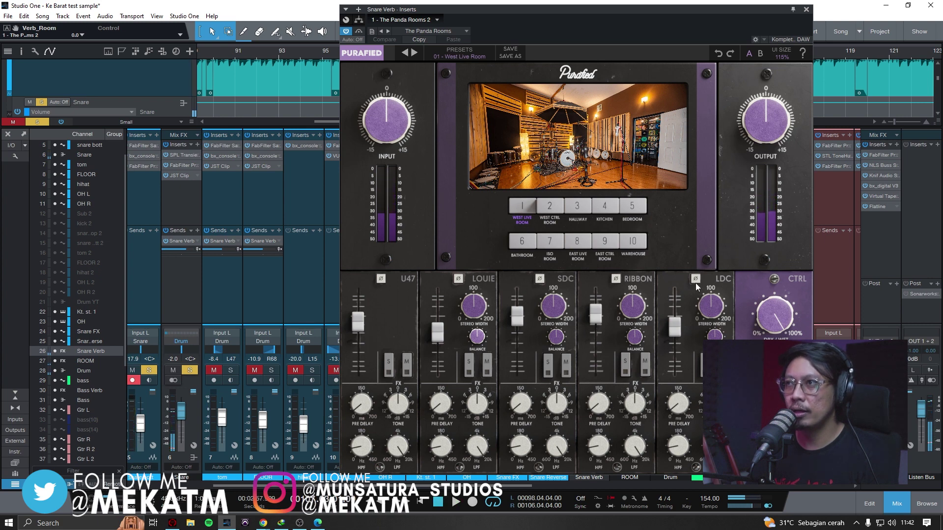
# Try phase inversion on the LDC and Ribbon mics and widen the LDC mic's stereo width to 151.5
pyautogui.click(696, 280)
pyautogui.click(617, 279)
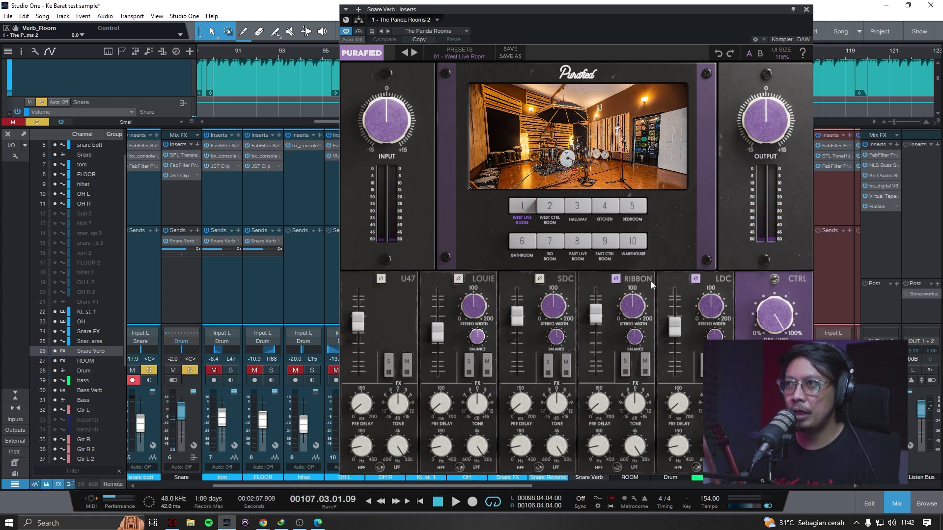
pyautogui.moveTo(710, 301); pyautogui.dragTo(717, 287)
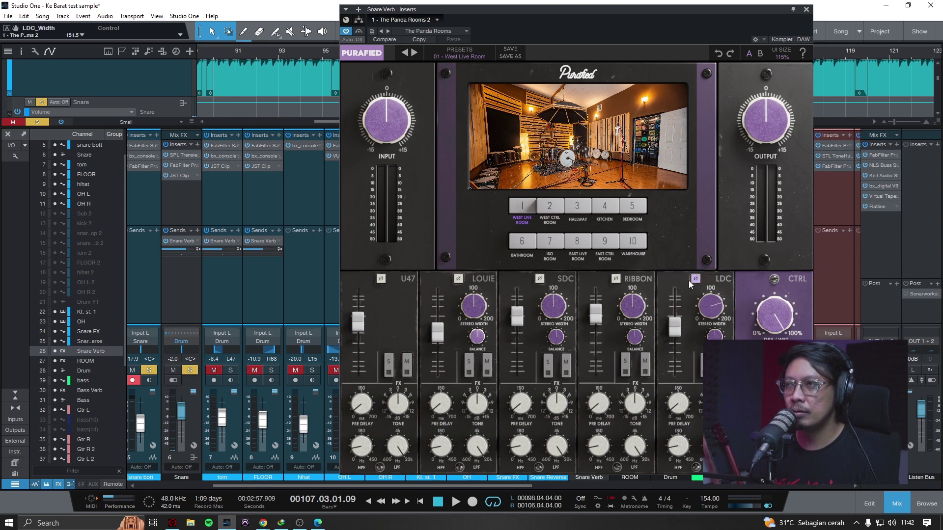
# Toggle the LDC mic's phase inversion while the snare plays, and save the song
pyautogui.press('space')
pyautogui.click(696, 280)
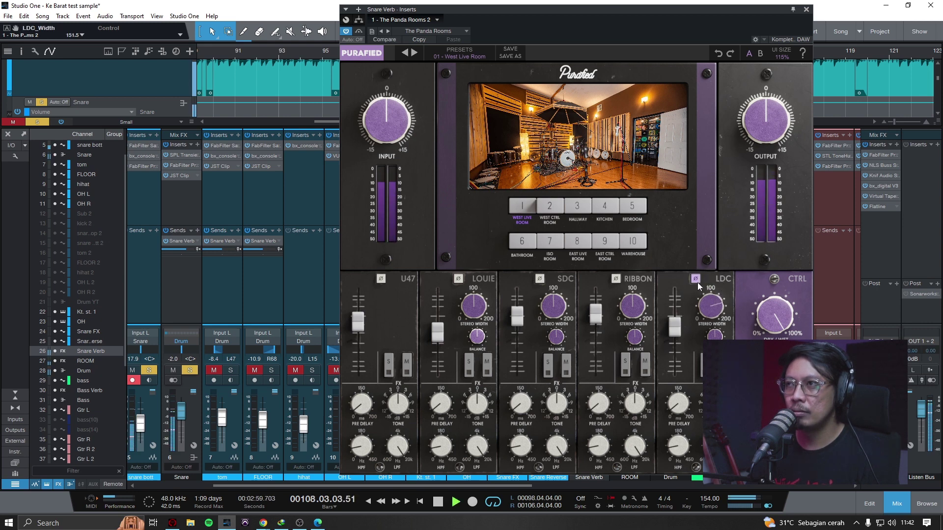
pyautogui.click(696, 280)
pyautogui.press('space')
pyautogui.hotkey('ctrl', 's')
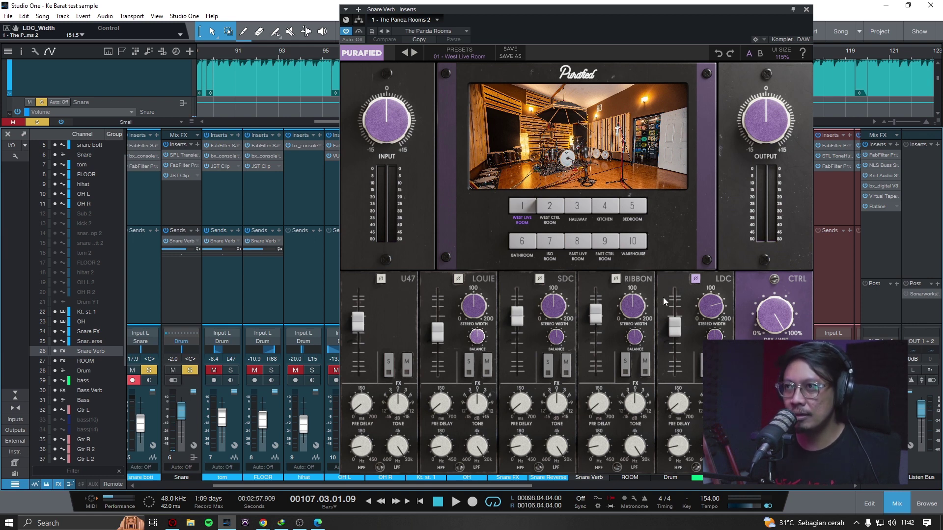
# Compare the snare passage with the LDC mic's phase normal and inverted
pyautogui.click(697, 280)
pyautogui.press('space')
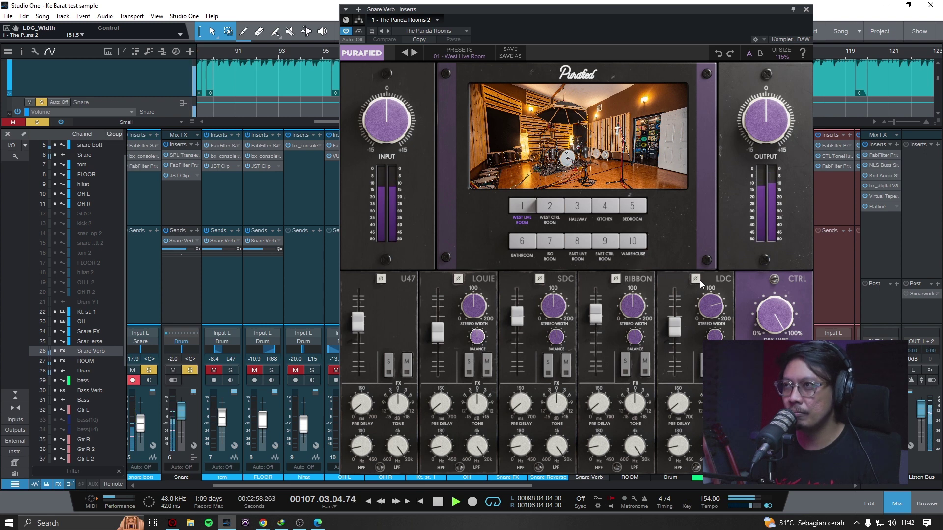
pyautogui.press('space')
pyautogui.click(696, 280)
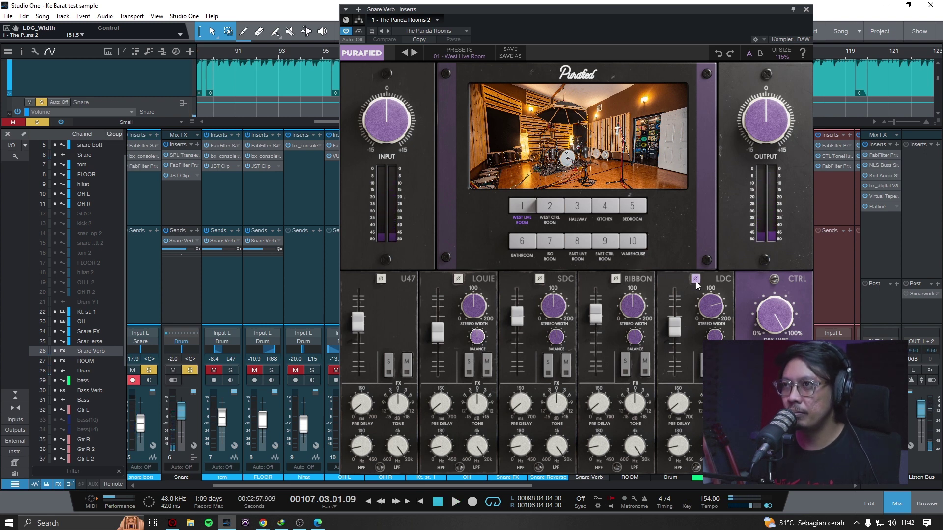
pyautogui.press('space')
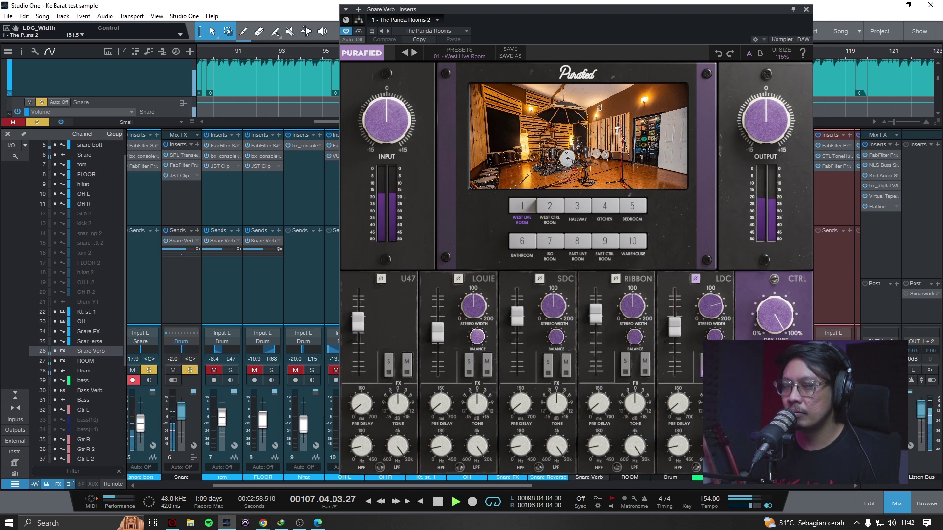
pyautogui.click(695, 279)
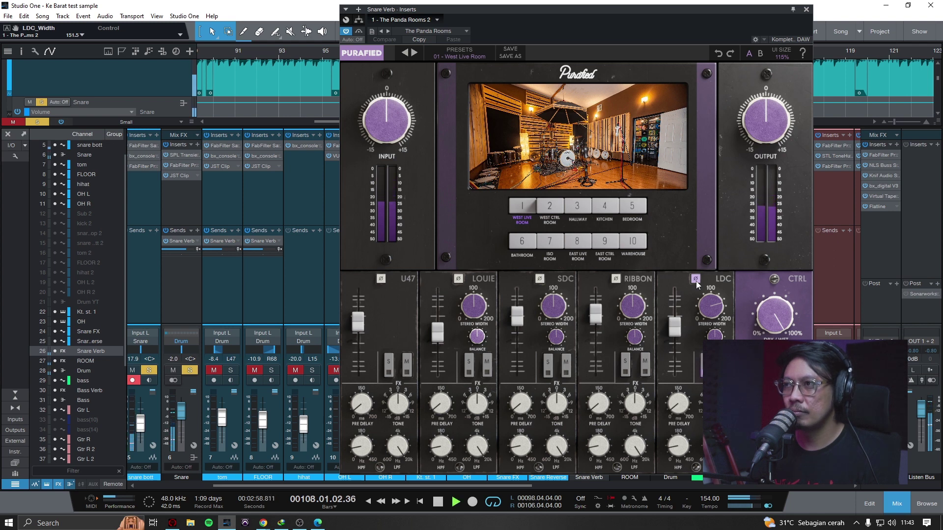
pyautogui.click(696, 279)
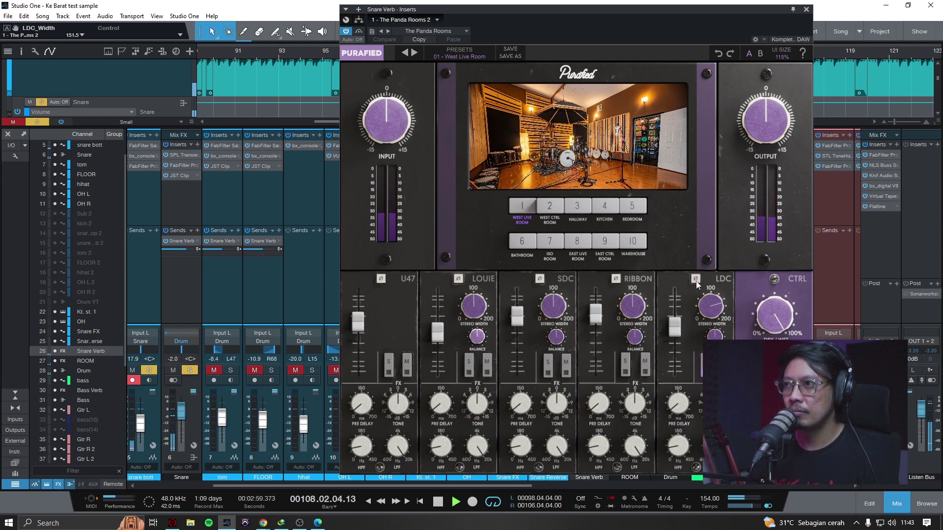
# Set the LDC mic's stereo width to 123.7 and replay the snare to check its phase
pyautogui.moveTo(711, 306); pyautogui.dragTo(709, 336)
pyautogui.press('space')
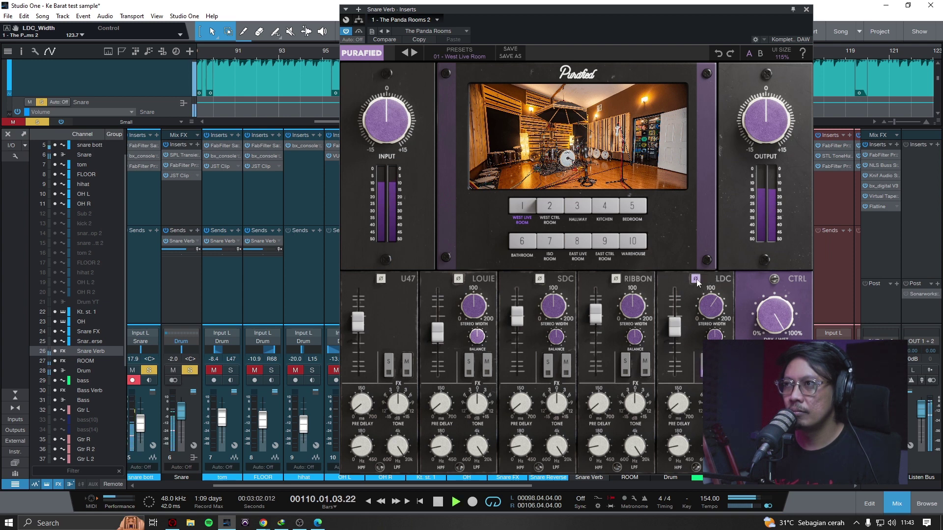
pyautogui.press('space')
pyautogui.press('space')
pyautogui.press('space')
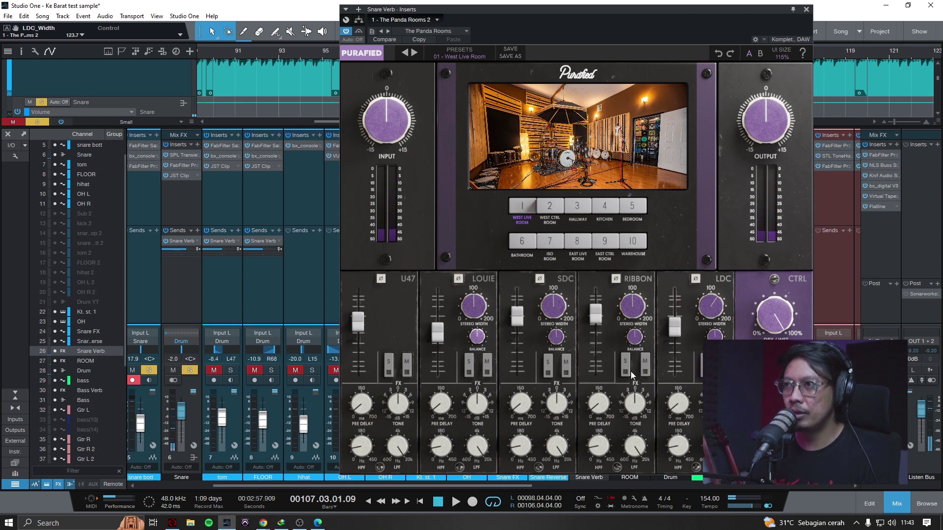
# Solo the Ribbon mic and raise its stereo width to 168.9 while playing the snare
pyautogui.press('space')
pyautogui.moveTo(637, 295)
pyautogui.moveTo(637, 295)
pyautogui.mouseDown()
pyautogui.moveTo(640, 283)
pyautogui.moveTo(635, 312)
pyautogui.moveTo(636, 302)
pyautogui.mouseUp()
pyautogui.press('space')
pyautogui.press('space')
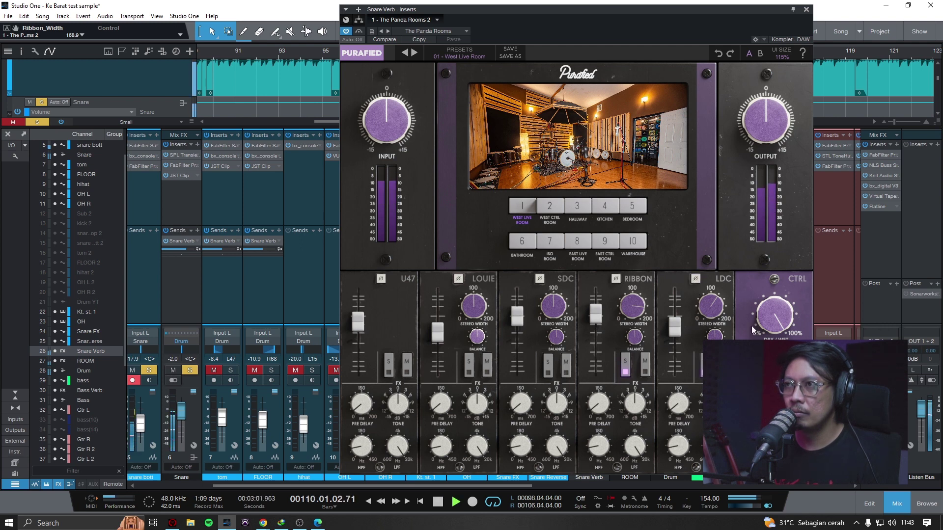
pyautogui.press('space')
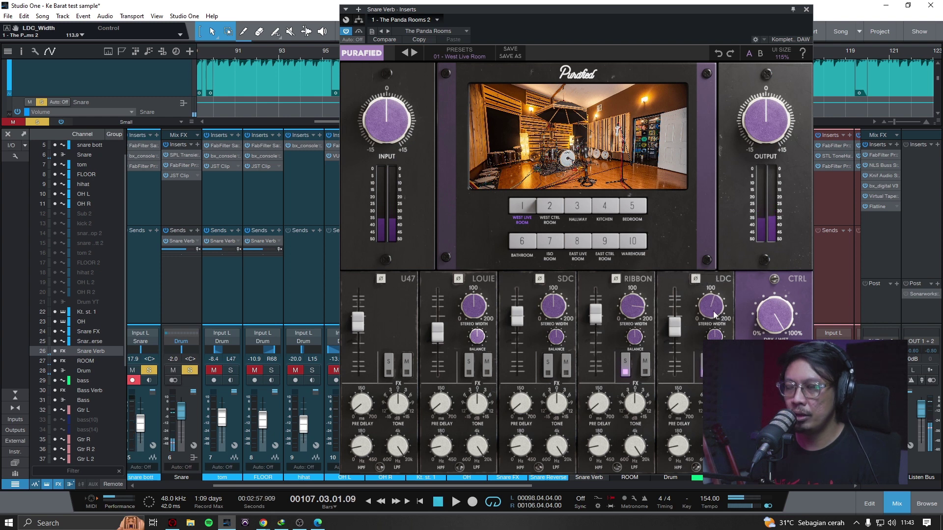
# Reset the LDC mic's stereo width to 100 and save the song
pyautogui.doubleClick(713, 313)
pyautogui.press('space')
pyautogui.hotkey('ctrl', 's')
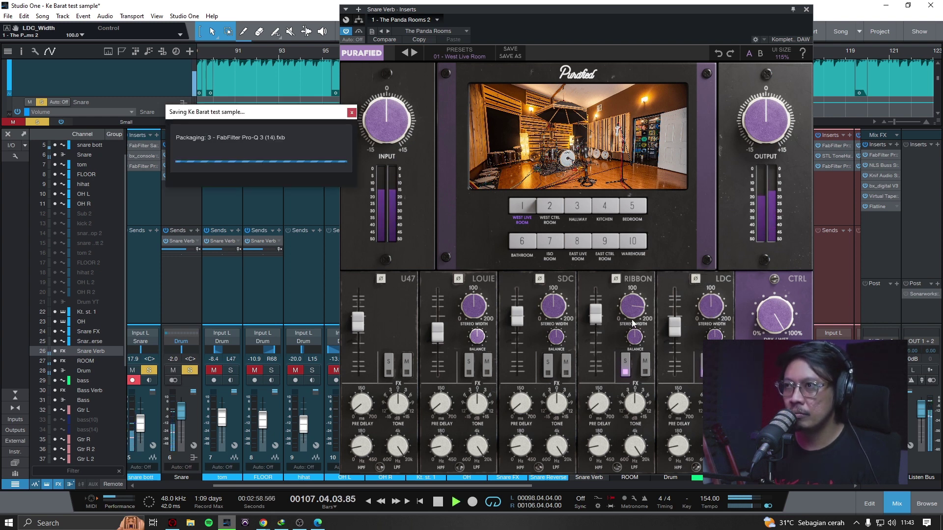
# Audition the Ribbon mic with its stereo width at about 175.8, and reset that width to 100
pyautogui.moveTo(640, 323); pyautogui.dragTo(640, 313)
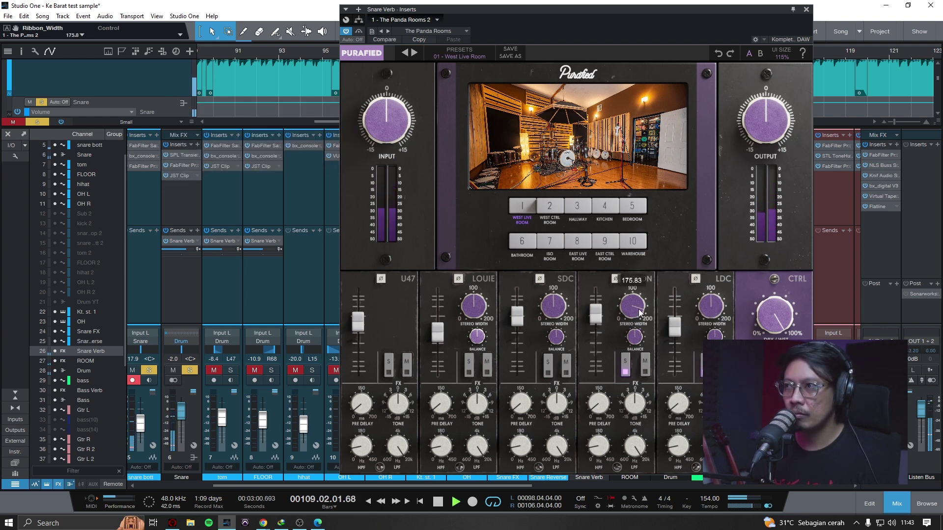
pyautogui.press('space')
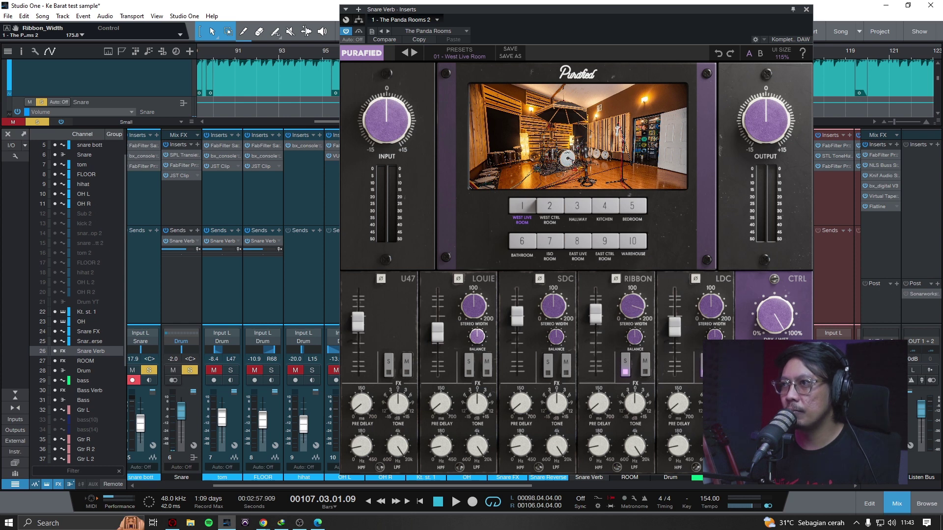
pyautogui.moveTo(637, 321); pyautogui.dragTo(635, 354)
pyautogui.moveTo(641, 313)
pyautogui.mouseDown()
pyautogui.moveTo(633, 296)
pyautogui.moveTo(640, 321)
pyautogui.moveTo(628, 318)
pyautogui.mouseUp()
pyautogui.doubleClick(635, 315)
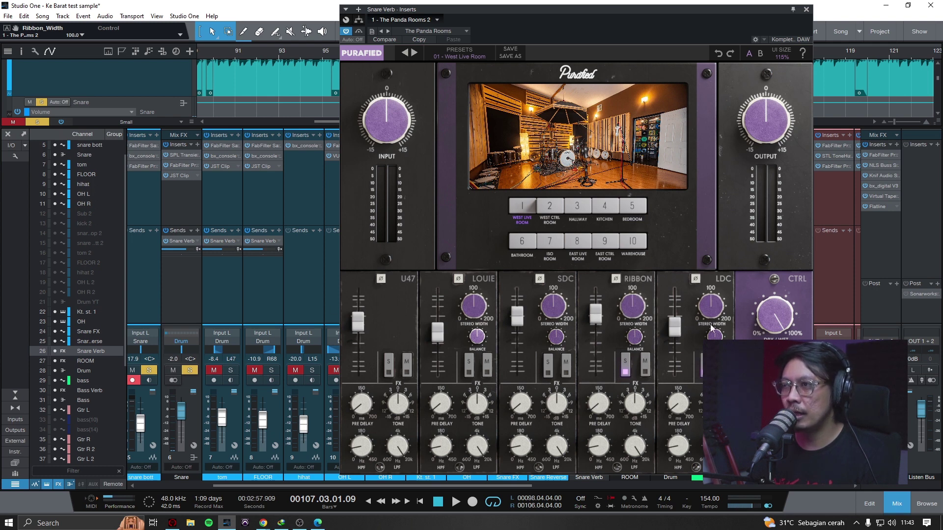
# Set the Ribbon mic's stereo width to 150.5 and, during playback, the LDC mic's width to 101.4 and balance to 11.8 L
pyautogui.moveTo(638, 313); pyautogui.dragTo(638, 272)
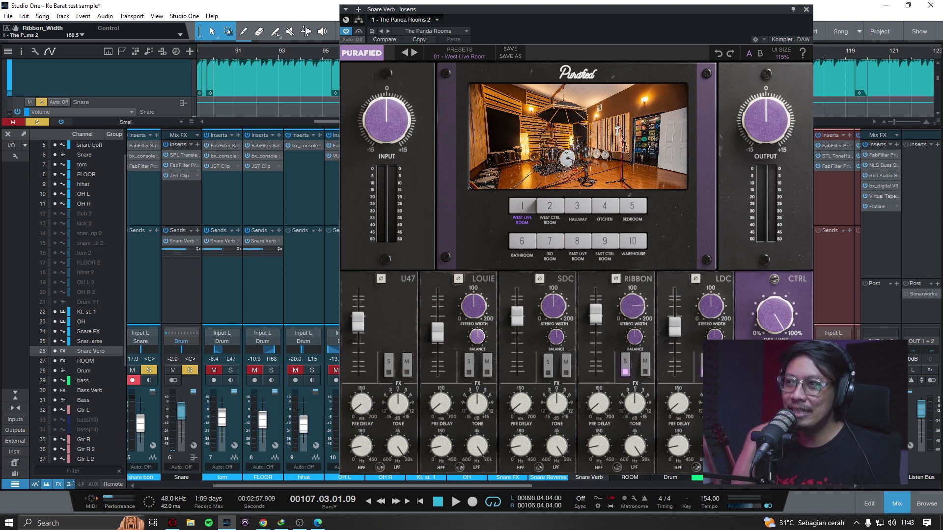
pyautogui.press('space')
pyautogui.moveTo(717, 316)
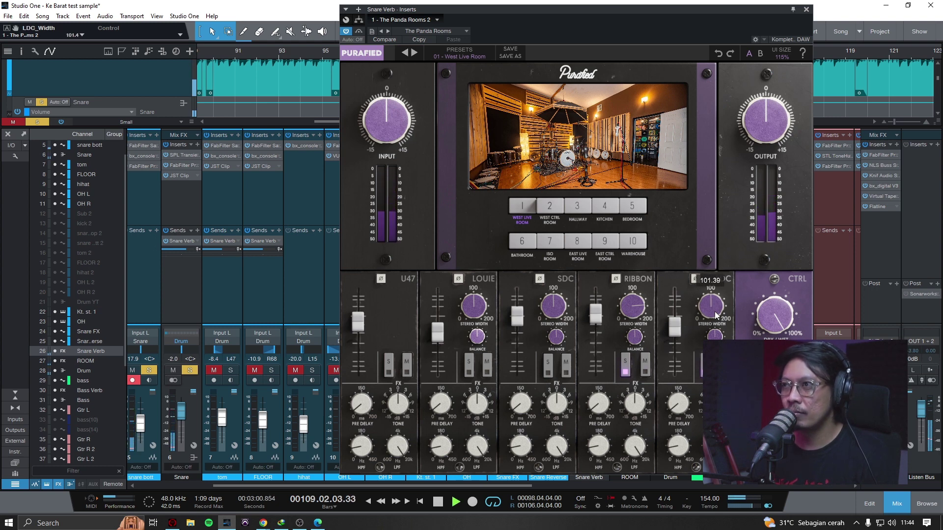
pyautogui.press('space')
pyautogui.moveTo(715, 337)
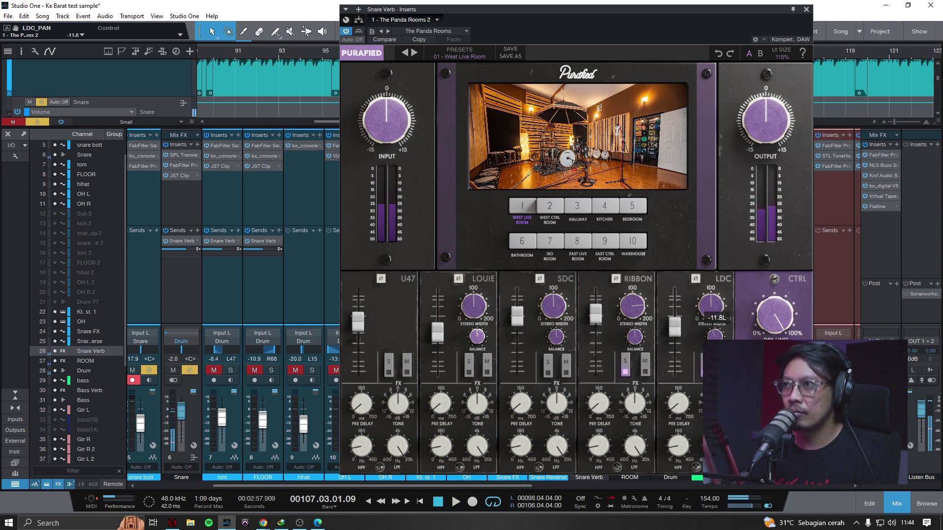
# Solo the SDC mic alongside the Ribbon mic and set the Ribbon's stereo width to 177.2 while playing the snare
pyautogui.click(549, 369)
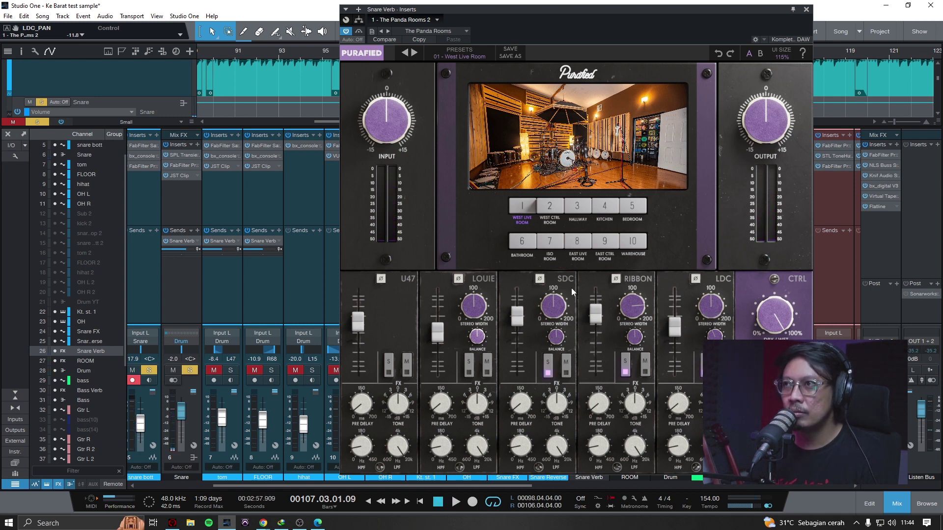
pyautogui.press('space')
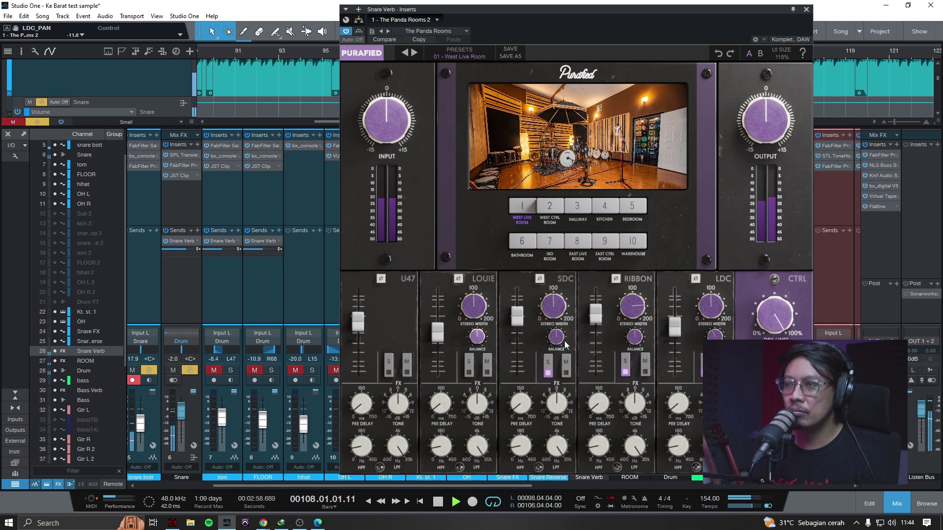
pyautogui.moveTo(559, 321)
pyautogui.mouseDown()
pyautogui.moveTo(558, 276)
pyautogui.moveTo(563, 330)
pyautogui.mouseUp()
pyautogui.press('space')
pyautogui.moveTo(631, 314); pyautogui.dragTo(634, 340)
pyautogui.press('space')
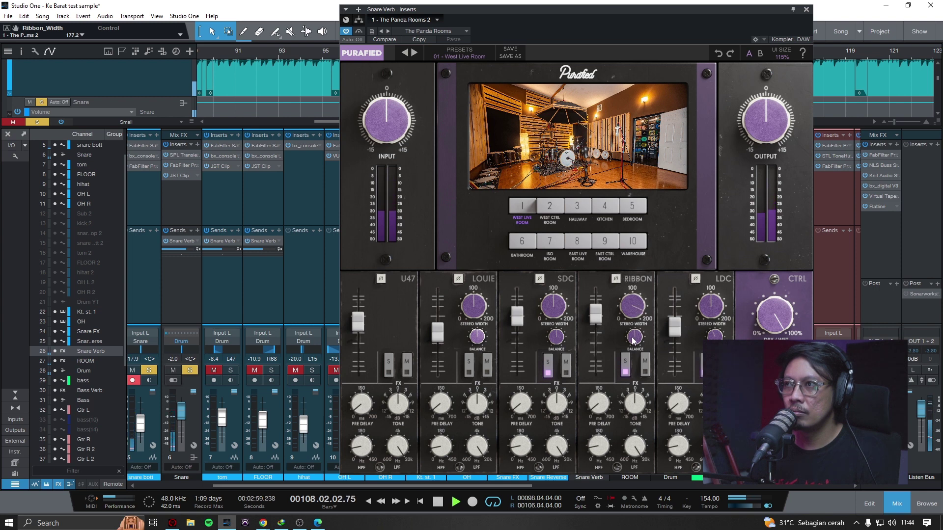
pyautogui.press('space')
# Raise the SDC mic's gain to 4.6 dB and listen to the snare
pyautogui.moveTo(519, 318)
pyautogui.mouseDown()
pyautogui.moveTo(515, 374)
pyautogui.moveTo(529, 314)
pyautogui.mouseUp()
pyautogui.press('space')
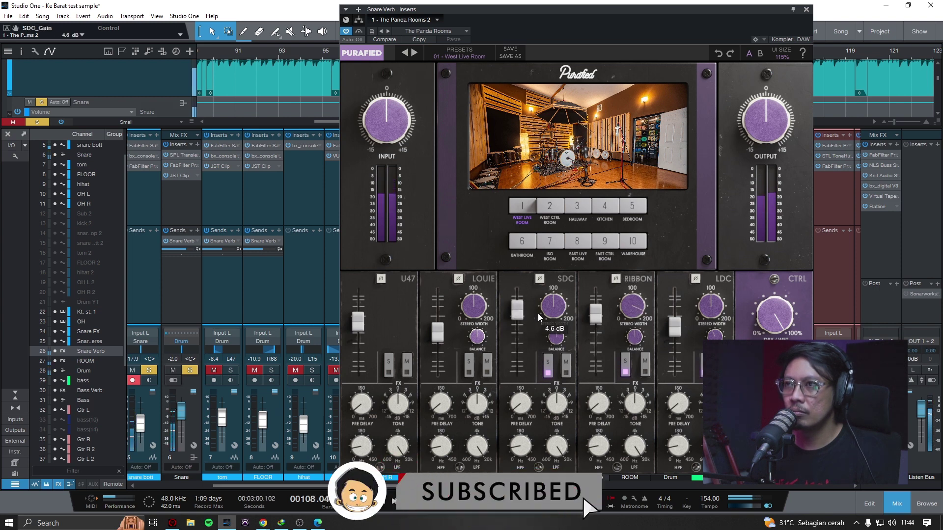
pyautogui.press('space')
# Lower the SDC mic's gain to -6.9 dB, play the snare and save the song
pyautogui.moveTo(531, 334)
pyautogui.mouseDown()
pyautogui.moveTo(523, 331)
pyautogui.moveTo(519, 347)
pyautogui.mouseUp()
pyautogui.press('space')
pyautogui.press('space')
pyautogui.click(625, 366)
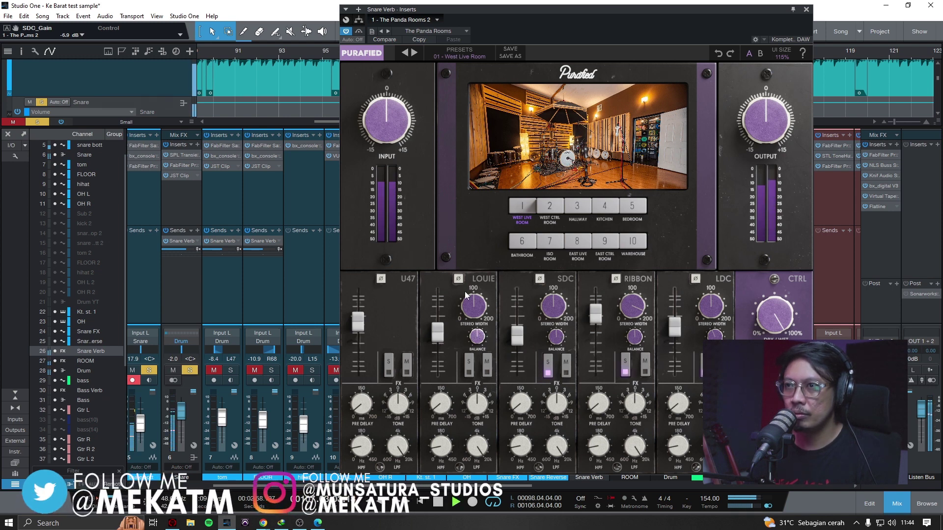
pyautogui.hotkey('ctrl', 's')
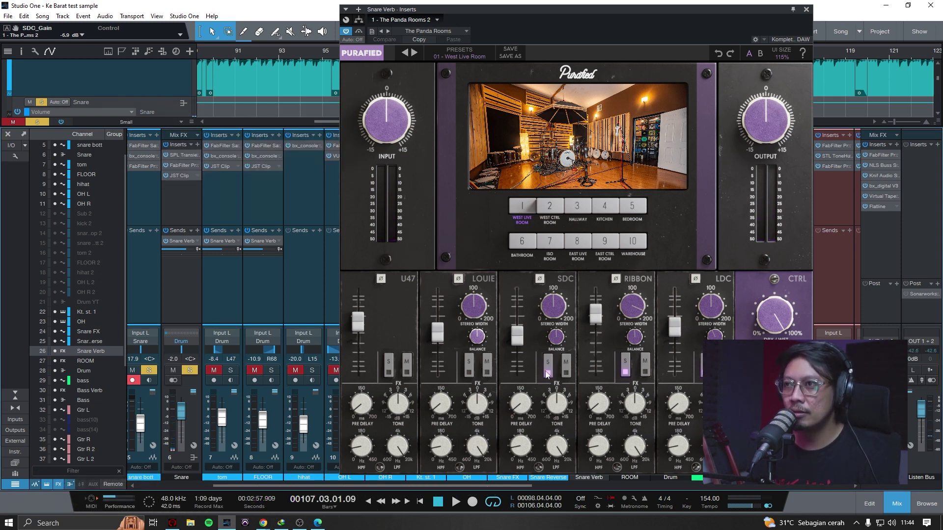
# Solo the Louie mic, set its stereo width to 149.4 while playing the snare, and save the song
pyautogui.click(467, 372)
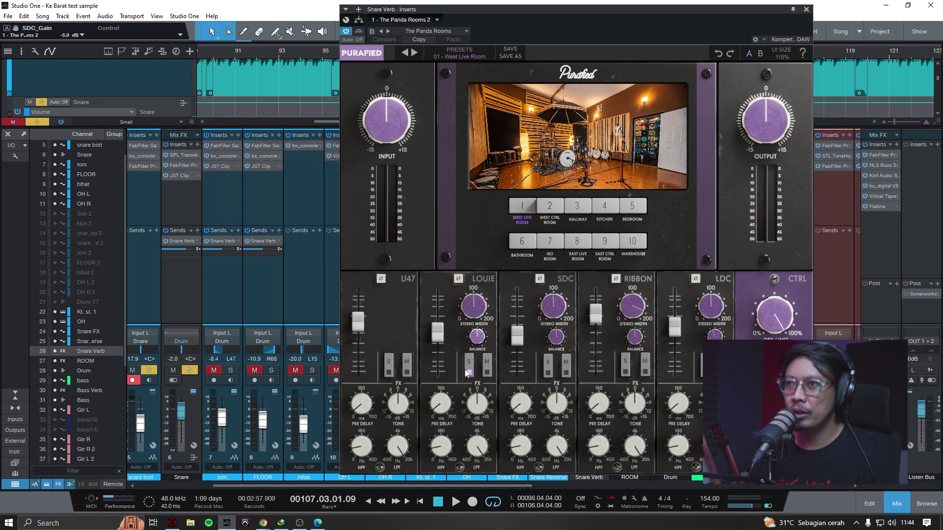
pyautogui.press('space')
pyautogui.moveTo(437, 333); pyautogui.dragTo(480, 309)
pyautogui.press('space')
pyautogui.hotkey('ctrl', 's')
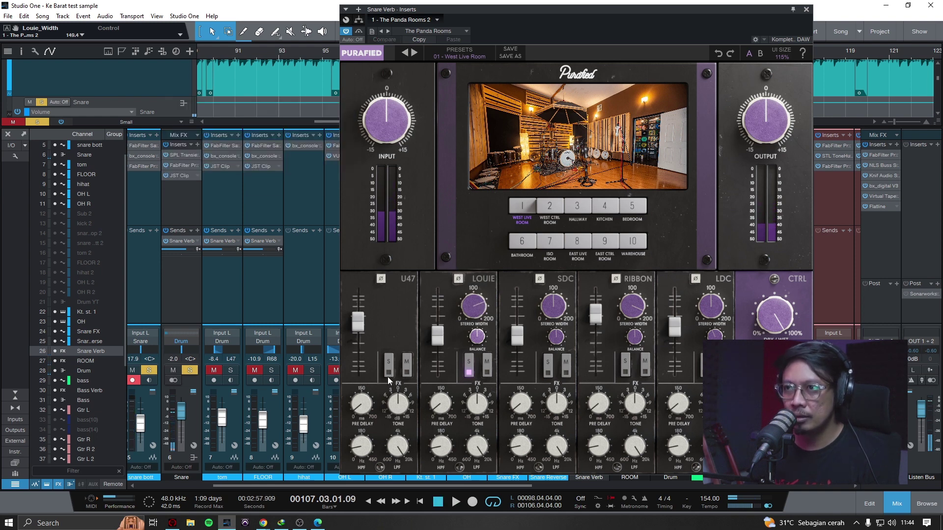
# Solo the U47 mic and, during playback, raise its gain to 3.5 dB and bring it down to -3.4 dB
pyautogui.click(388, 366)
pyautogui.press('space')
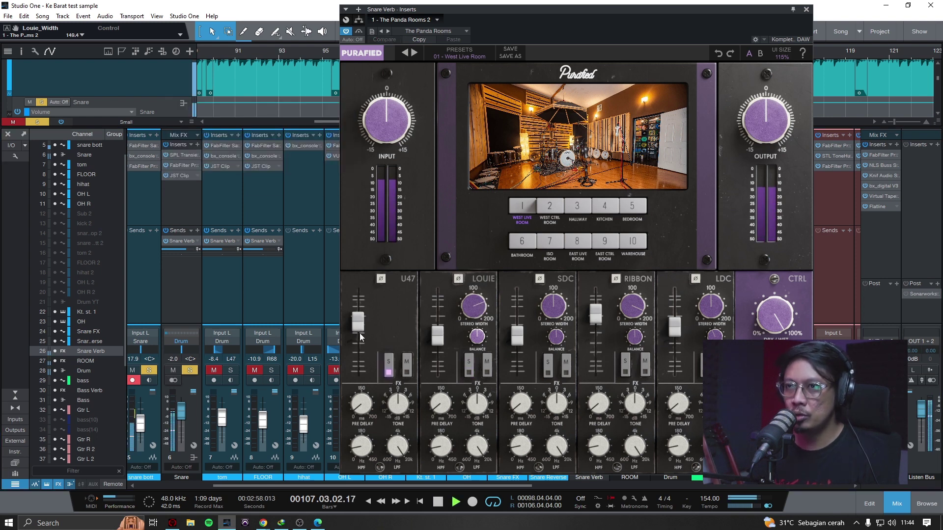
pyautogui.moveTo(358, 322); pyautogui.dragTo(363, 314)
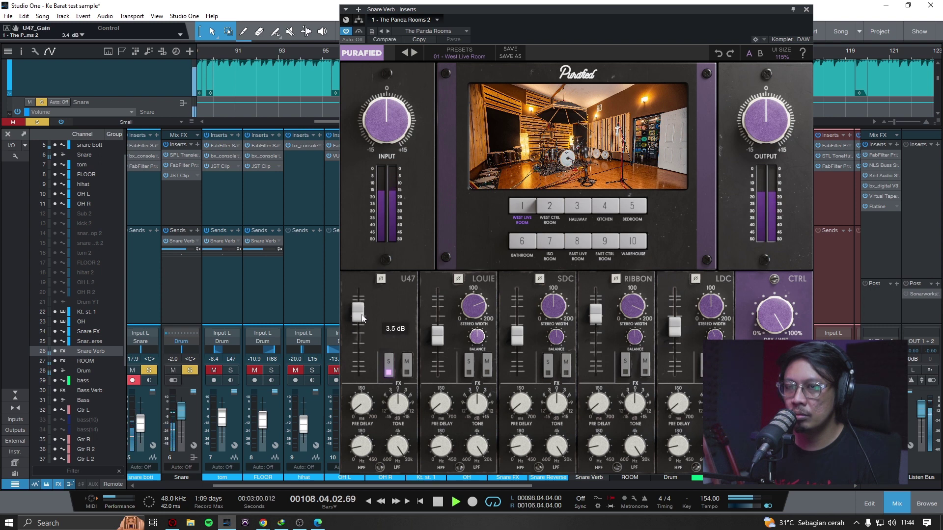
pyautogui.doubleClick(362, 344)
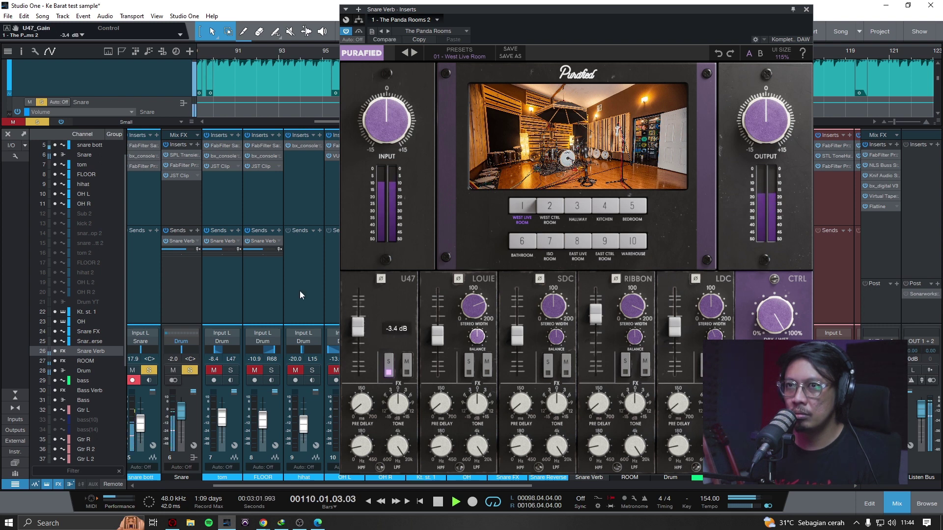
pyautogui.press('space')
# Set the Snare channel's Snare Verb send level to -5.4 and unsolo the U47 mic during playback
pyautogui.moveTo(187, 251); pyautogui.dragTo(179, 252)
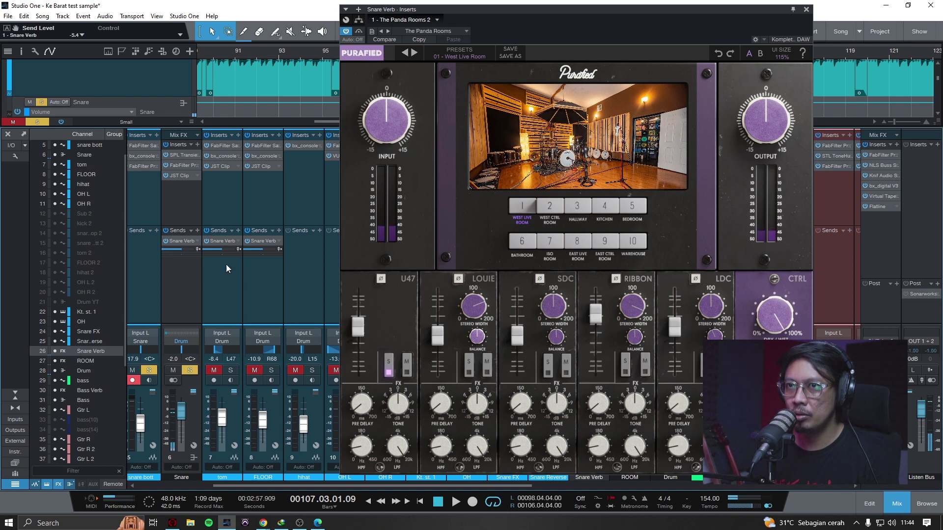
pyautogui.press('space')
pyautogui.click(388, 365)
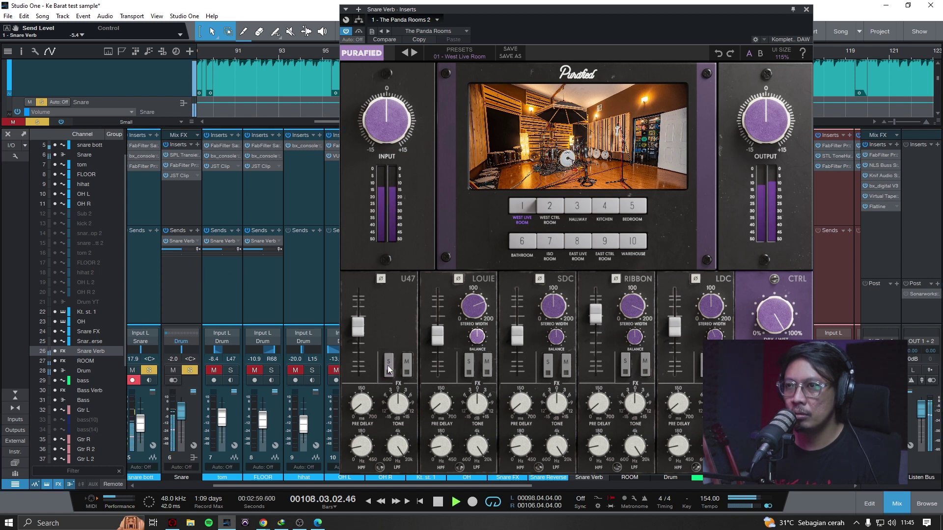
# Close the Snare Verb insert window, stop playback and save the song
pyautogui.click(806, 9)
pyautogui.press('space')
pyautogui.hotkey('ctrl', 's')
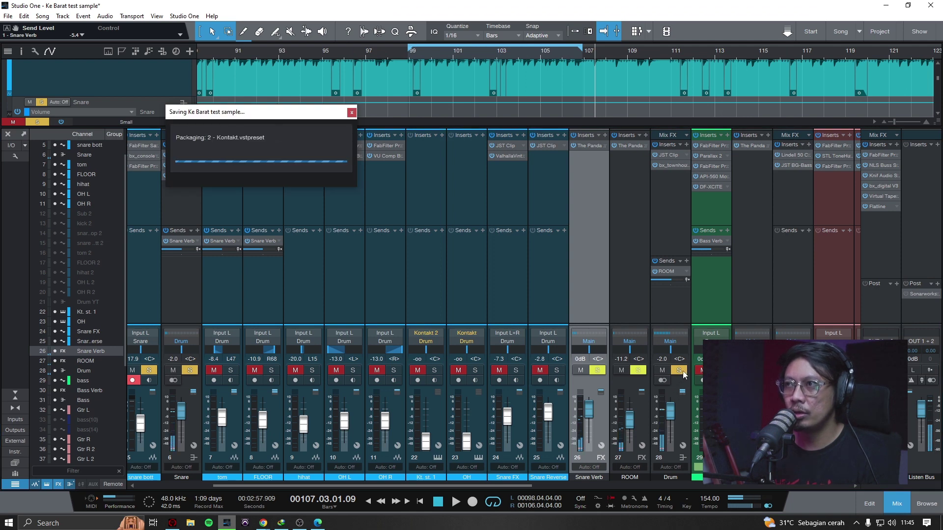
# Solo the Drum bus with the ROOM channel muted, save the song and listen to the full kit
pyautogui.click(680, 371)
pyautogui.click(638, 370)
pyautogui.hotkey('ctrl', 's')
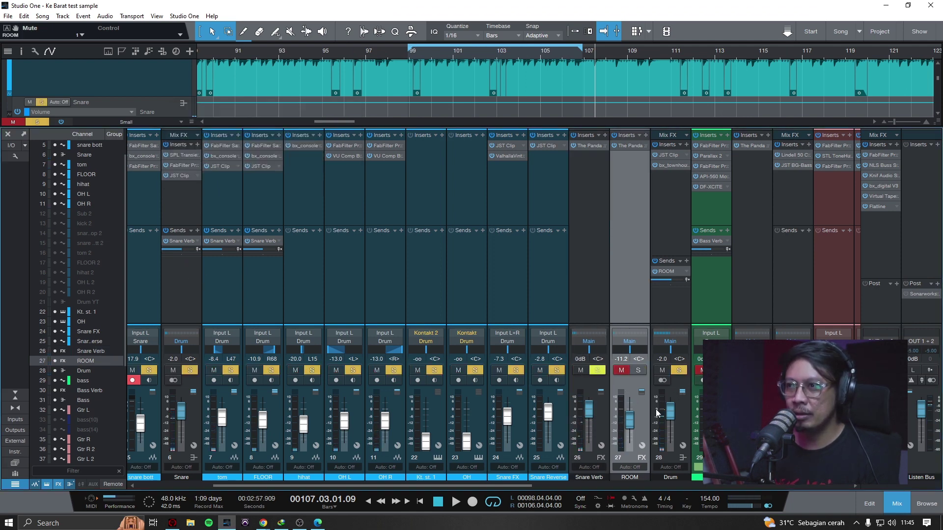
pyautogui.press('space')
pyautogui.scroll(2, 184, 250)
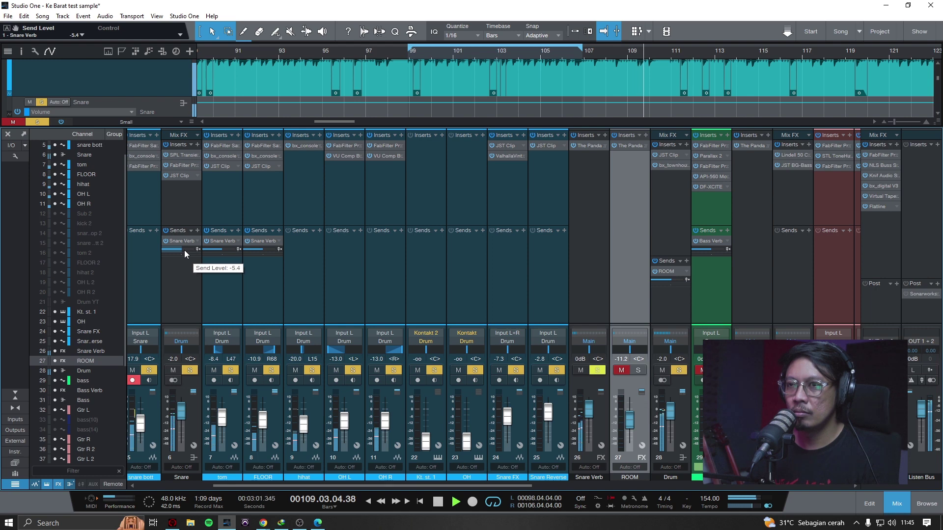
pyautogui.scroll(-2, 184, 249)
pyautogui.press('space')
# Save the song and select the Snare, tom and FLOOR channels together to point out their Snare Verb sends
pyautogui.click(225, 280)
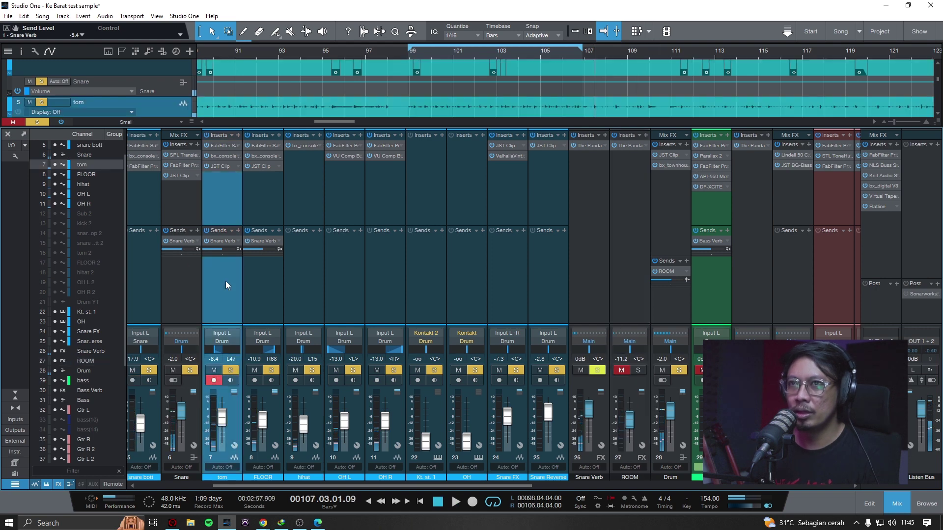
pyautogui.click(261, 278)
pyautogui.click(237, 286)
pyautogui.click(262, 293)
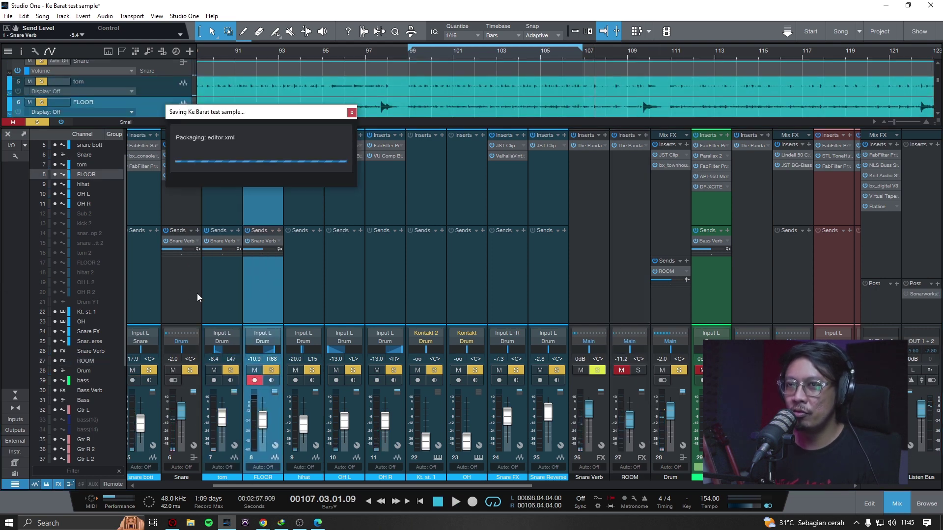
pyautogui.hotkey('ctrl', 's')
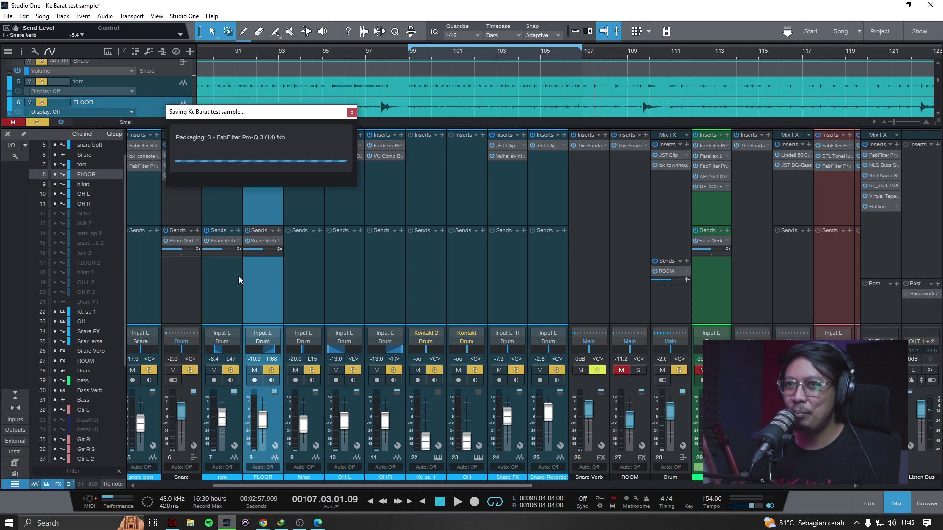
pyautogui.keyDown('shift'); pyautogui.click(186, 275); pyautogui.keyUp('shift')
# Listen to the drums with only the Snare Verb reverb, restarting playback from the loop start
pyautogui.press('space')
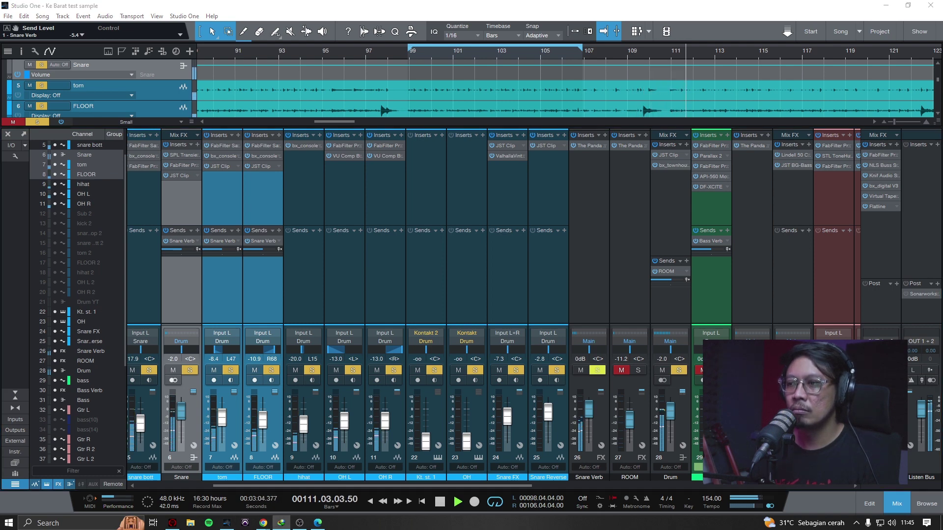
pyautogui.click(566, 220)
pyautogui.press('KP_1')
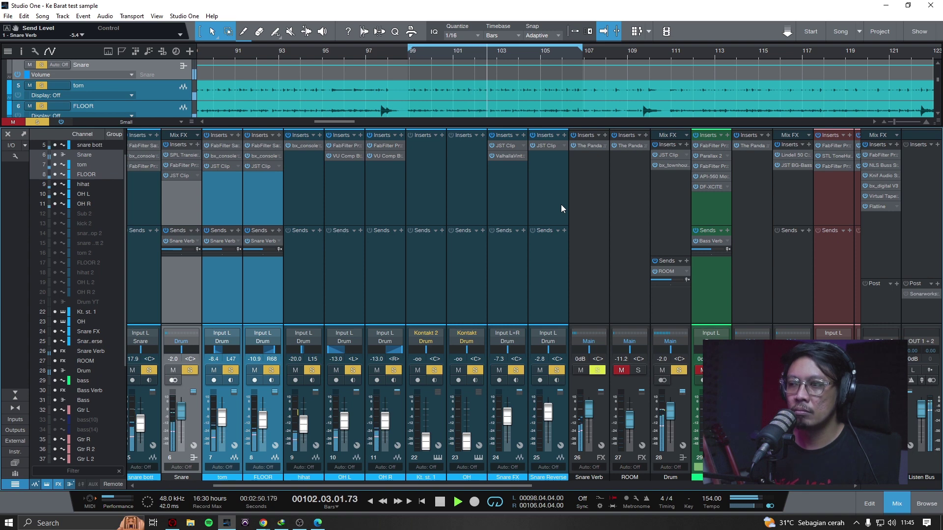
pyautogui.press('space')
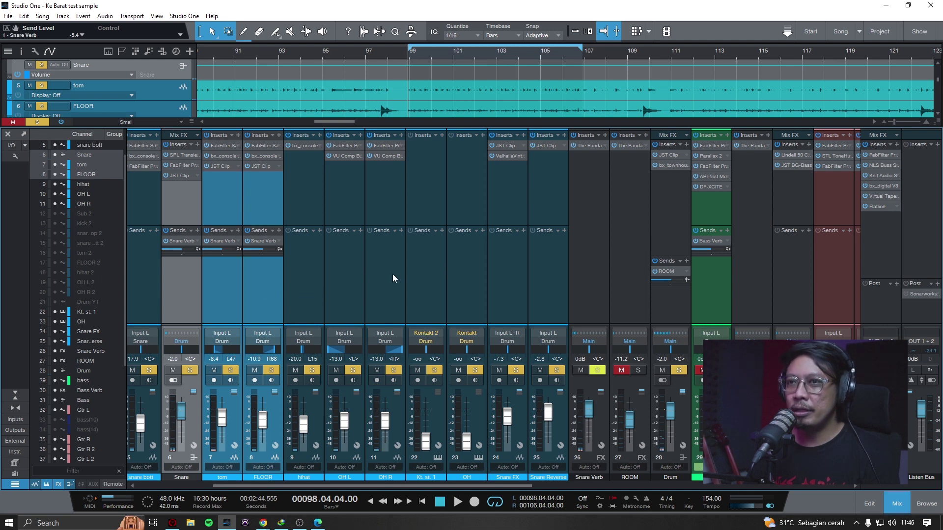
# Save the song and select the OH L and OH R overhead channels in turn to point them out
pyautogui.click(531, 273)
pyautogui.click(204, 296)
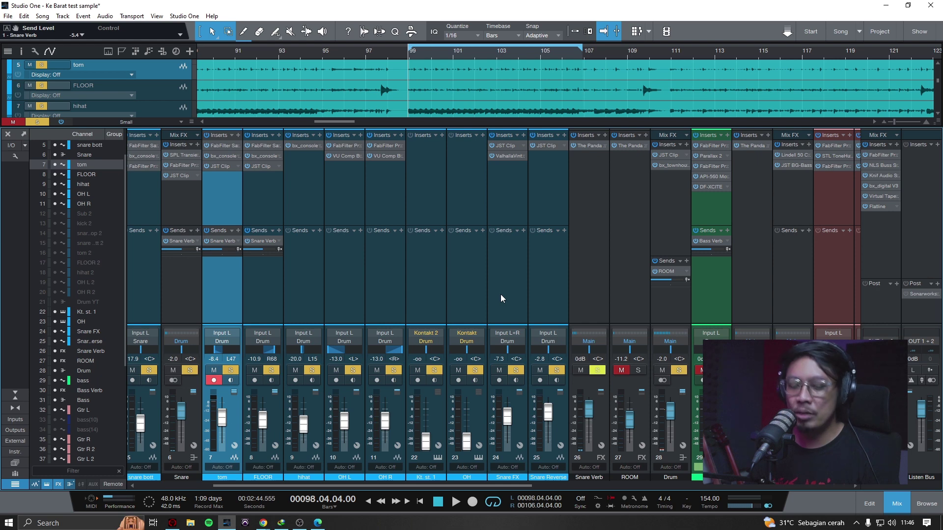
pyautogui.hotkey('ctrl', 's')
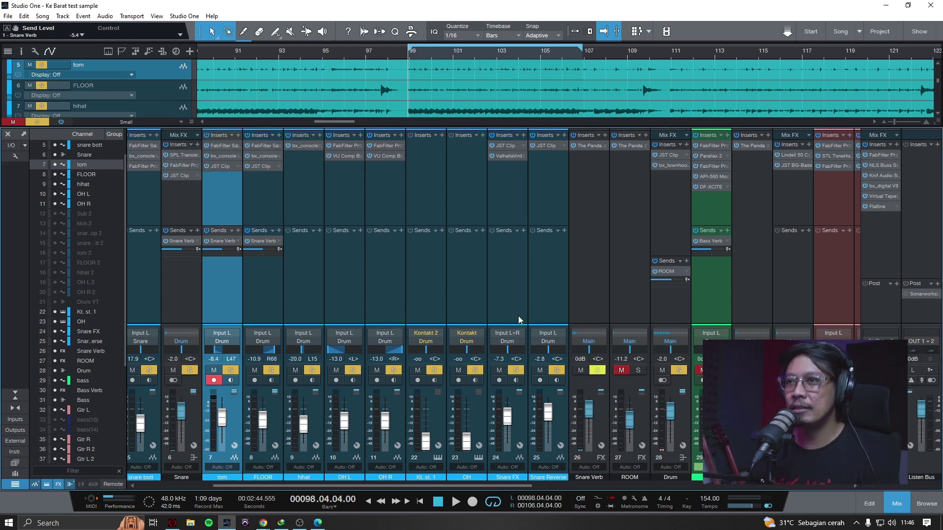
pyautogui.click(384, 273)
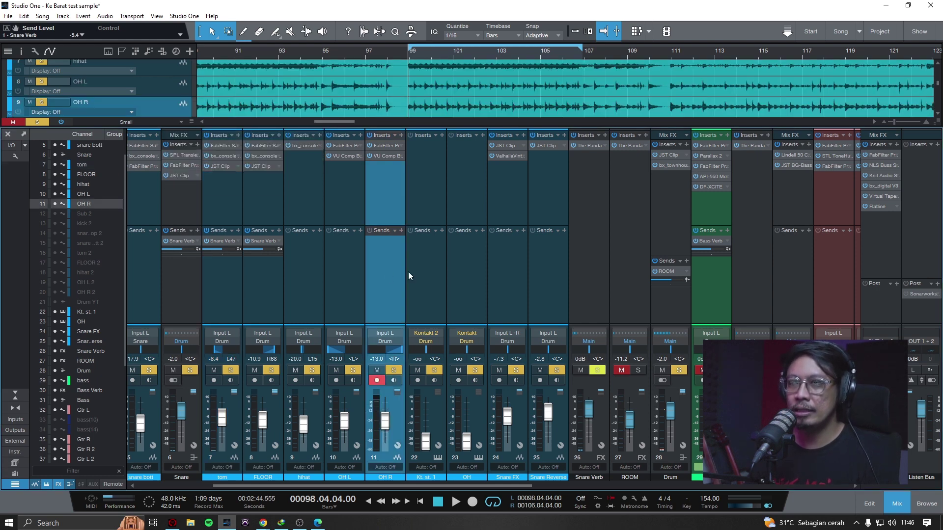
pyautogui.click(437, 272)
pyautogui.click(396, 269)
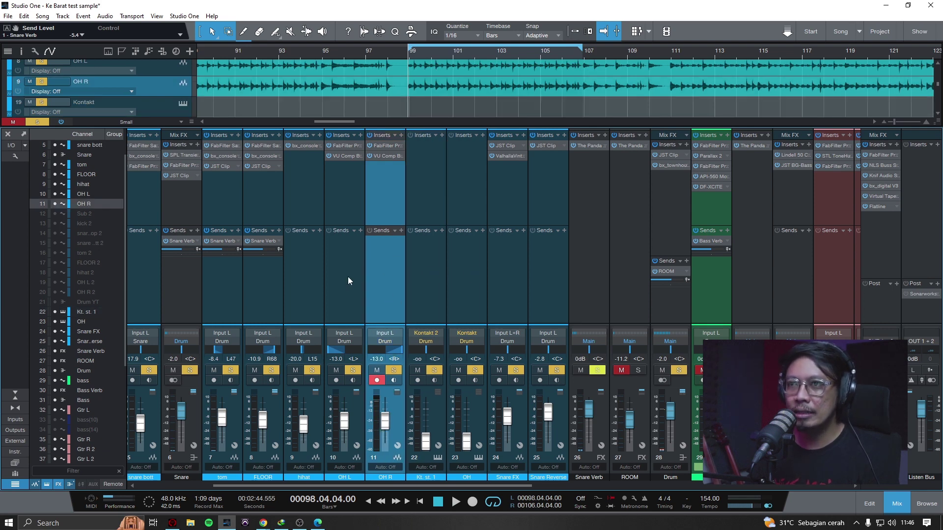
pyautogui.click(348, 281)
pyautogui.click(389, 270)
pyautogui.click(360, 271)
pyautogui.click(378, 273)
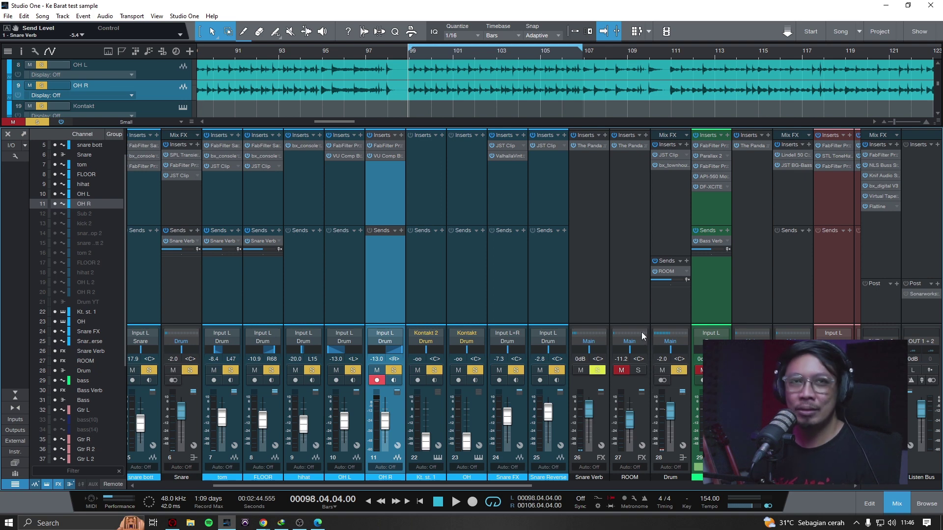
# Unmute the ROOM channel and open its Panda Rooms insert, placing the window clear of the ROOM and Drum channels
pyautogui.click(622, 371)
pyautogui.click(623, 248)
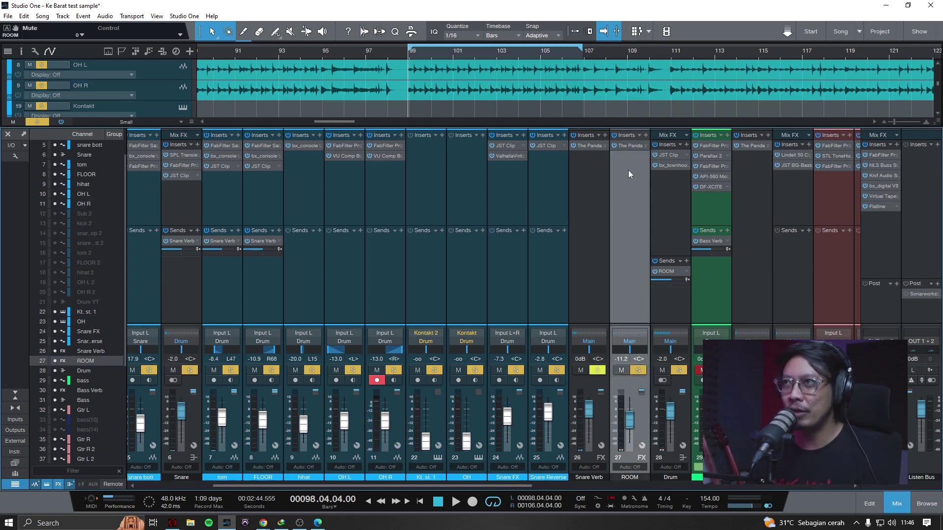
pyautogui.click(624, 149)
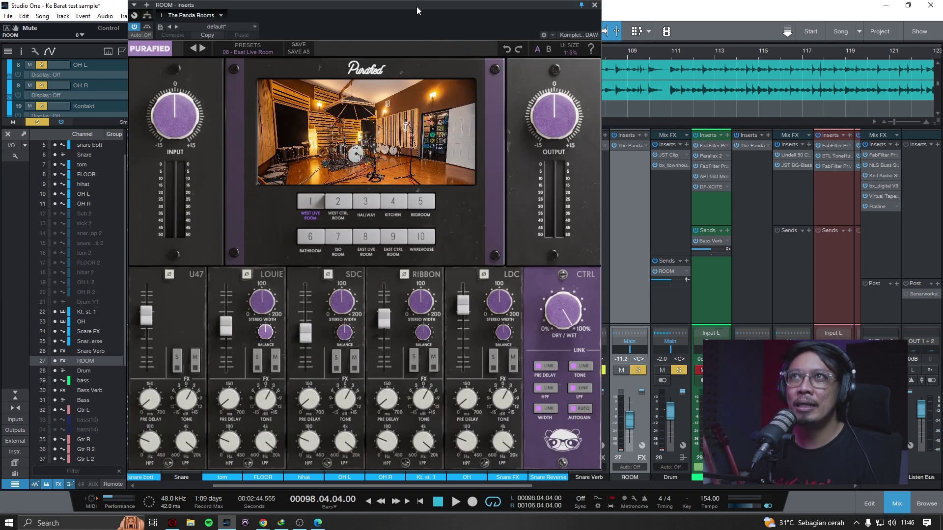
pyautogui.moveTo(417, 7); pyautogui.dragTo(508, 9)
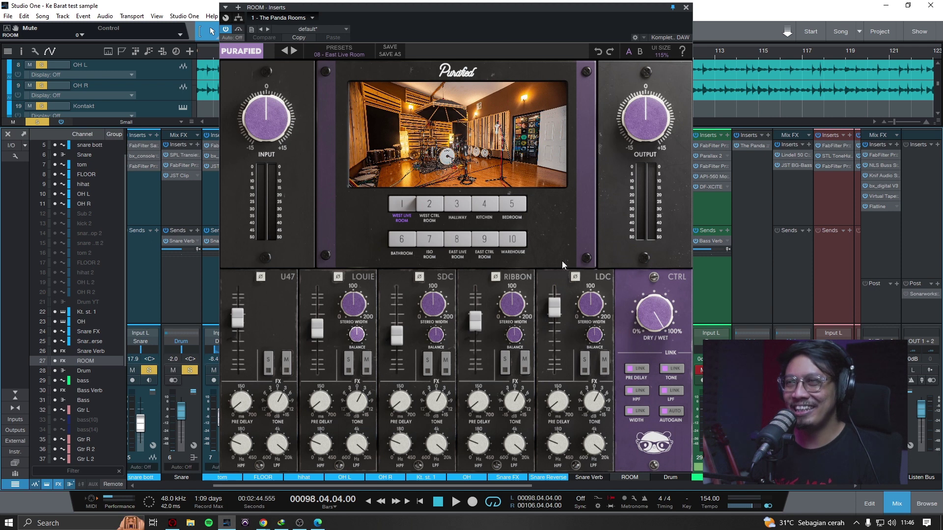
pyautogui.moveTo(487, 9); pyautogui.dragTo(372, 7)
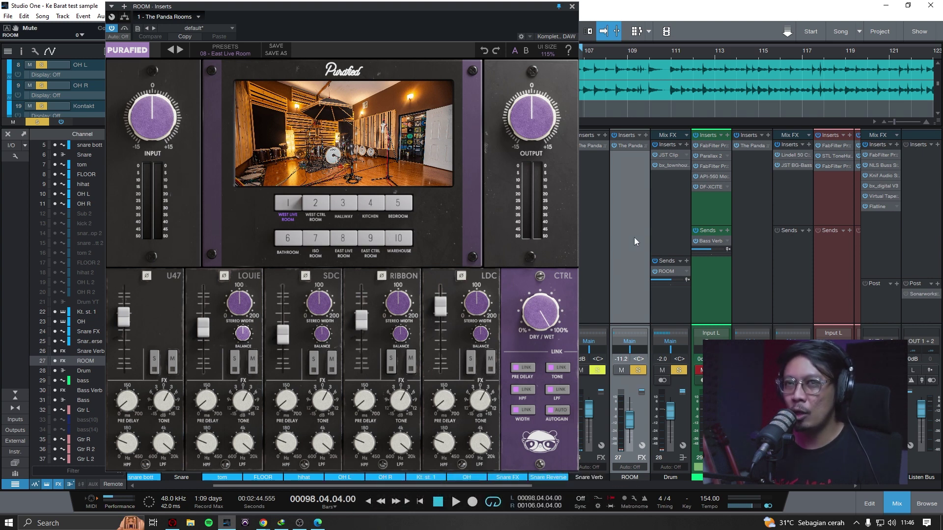
pyautogui.click(675, 309)
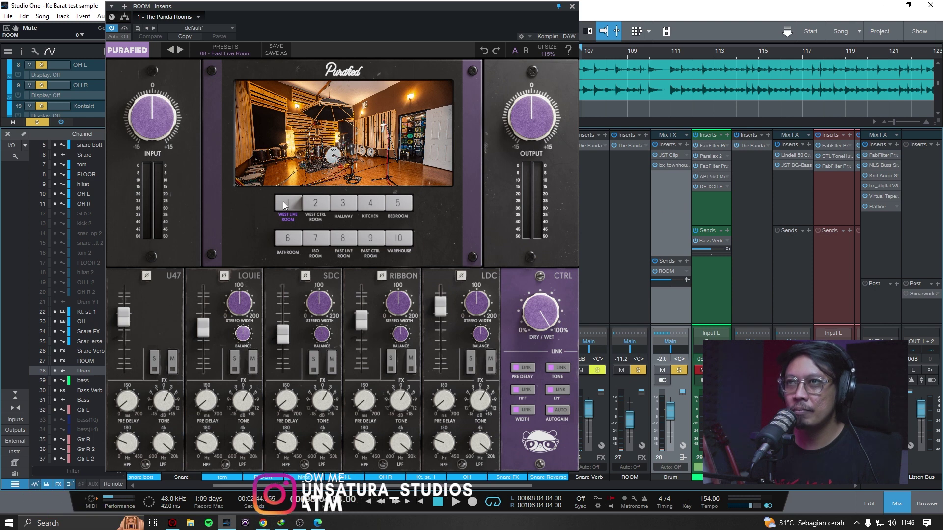
pyautogui.moveTo(343, 6); pyautogui.dragTo(373, 4)
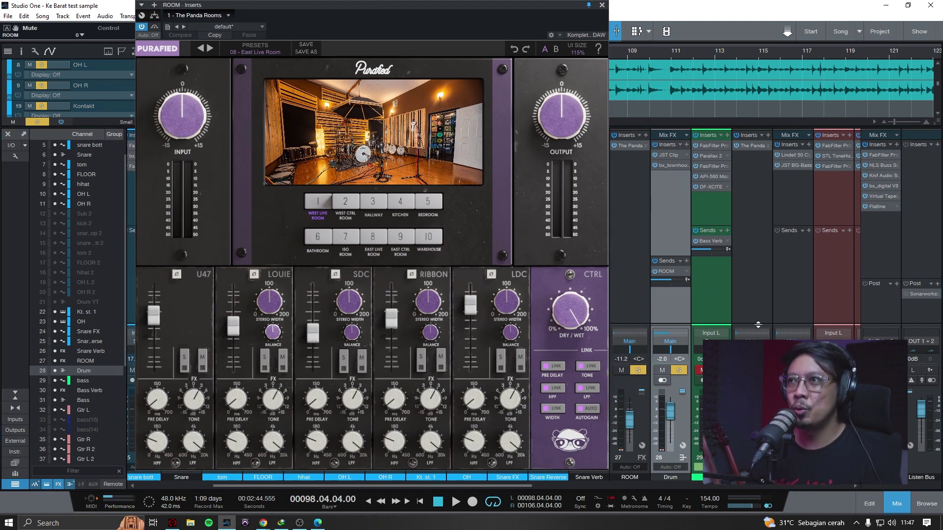
# Play the drums while trying the ROOM channel's volume at -9.1 and -9.7 dB, and settle it at -10.0 dB
pyautogui.press('space')
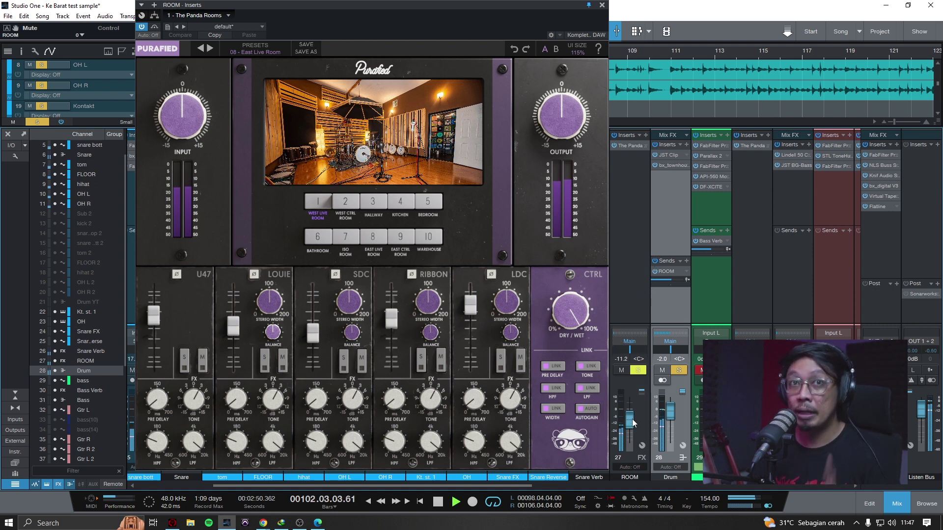
pyautogui.moveTo(633, 422); pyautogui.dragTo(632, 405)
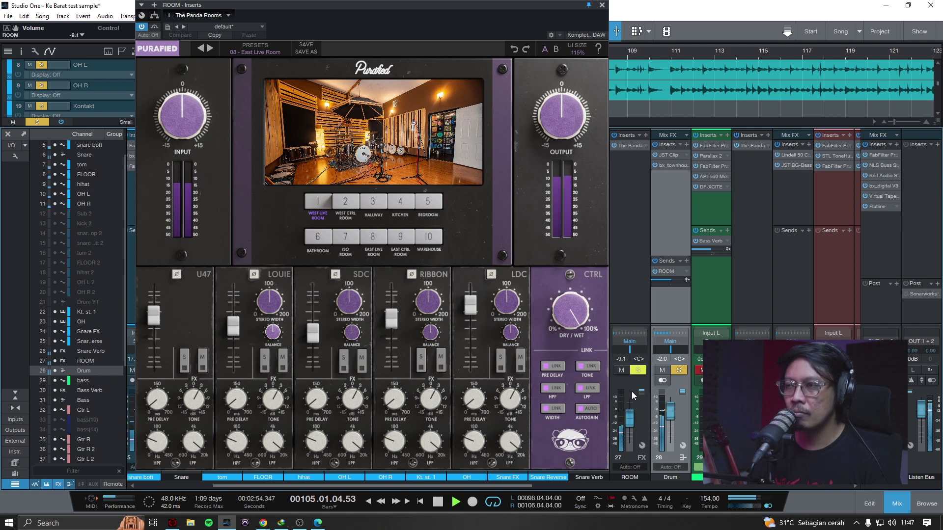
pyautogui.moveTo(633, 380); pyautogui.dragTo(632, 391)
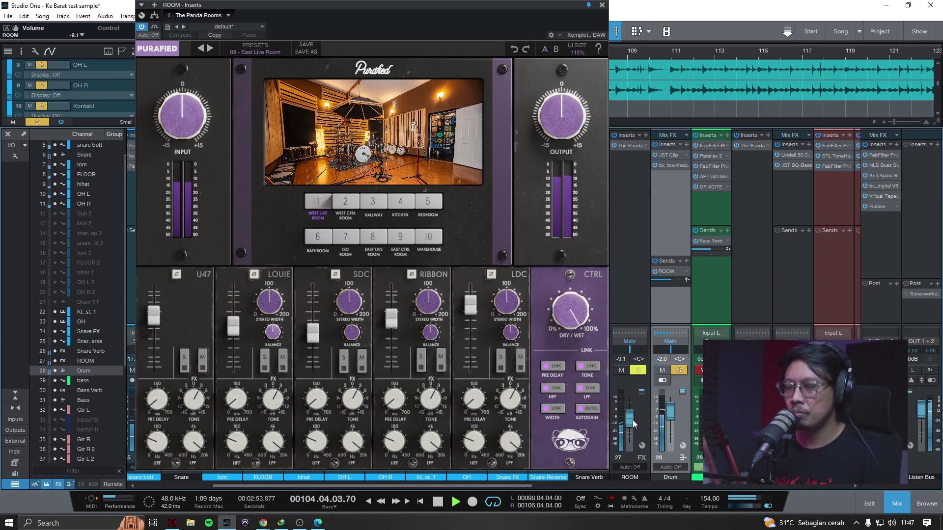
pyautogui.moveTo(630, 424); pyautogui.dragTo(630, 436)
pyautogui.press('space')
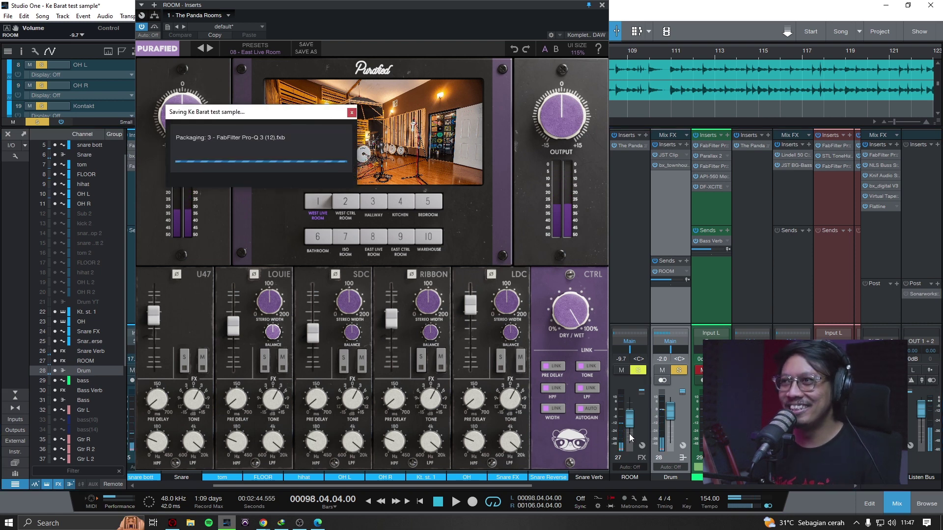
pyautogui.moveTo(628, 422); pyautogui.dragTo(631, 428)
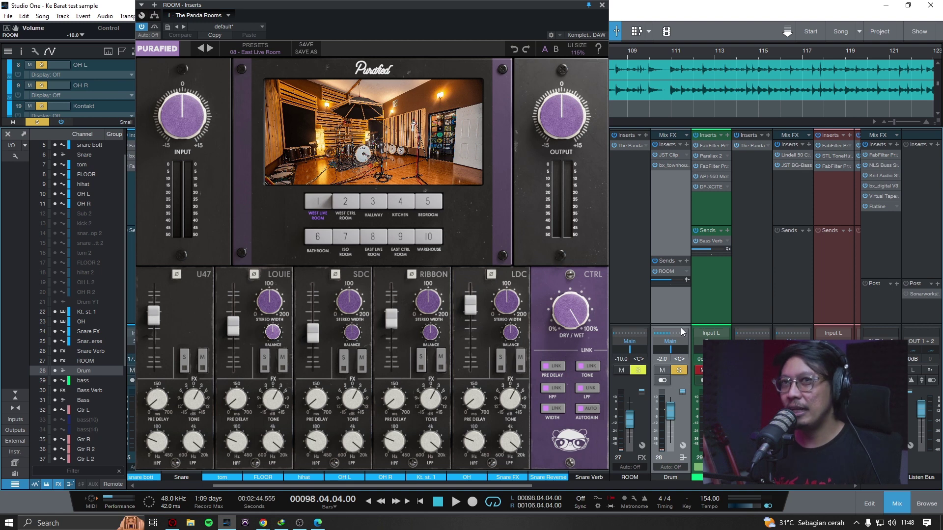
# Listen to the soloed bass track and replace the ROOM insert window with The Panda Rooms on the Bass Verb channel
pyautogui.hscroll(1, 688, 299)
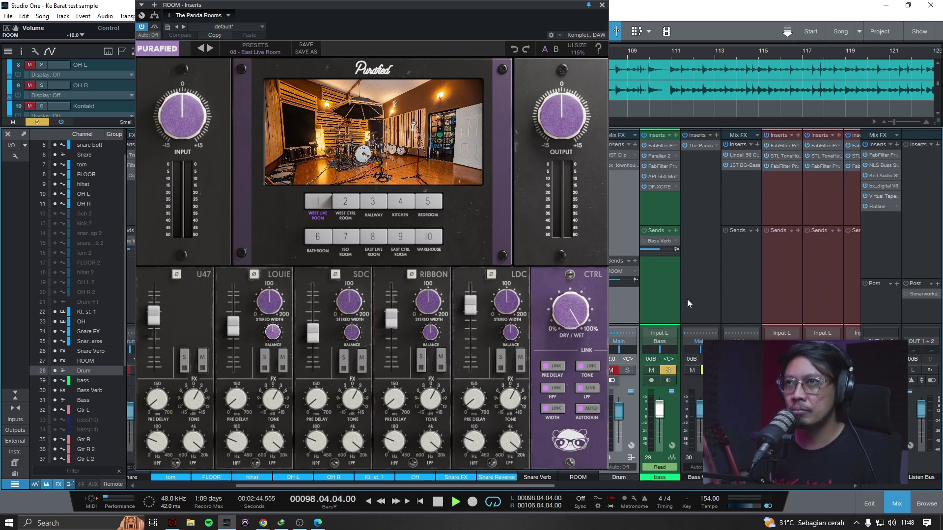
pyautogui.click(687, 299)
pyautogui.press('space')
pyautogui.click(601, 5)
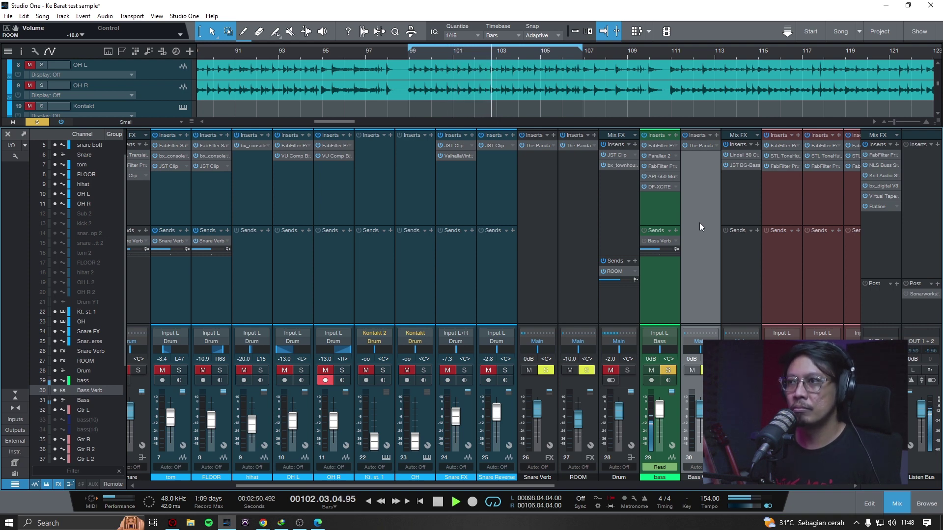
pyautogui.press('space')
pyautogui.click(704, 146)
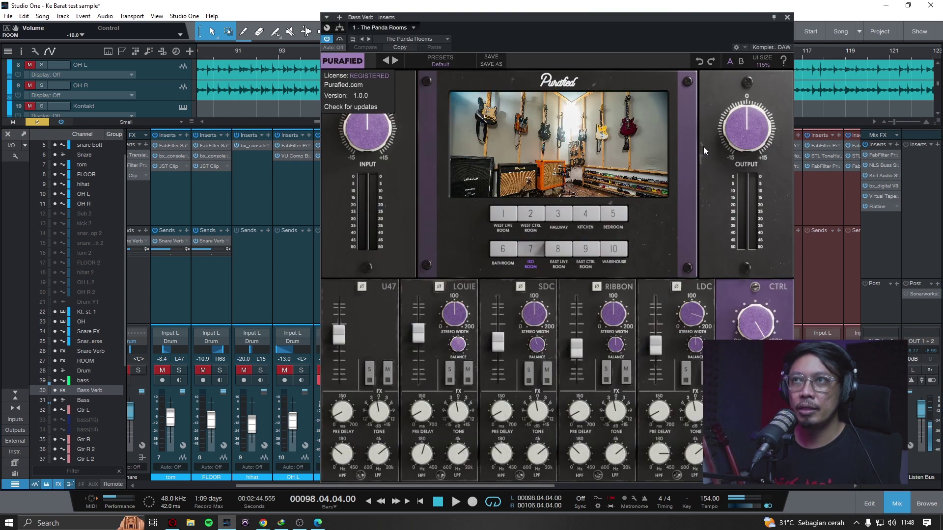
# Move the Bass Verb insert window clear of the mixer channels and play the bass with its sends switched off and back on
pyautogui.moveTo(549, 17); pyautogui.dragTo(338, 20)
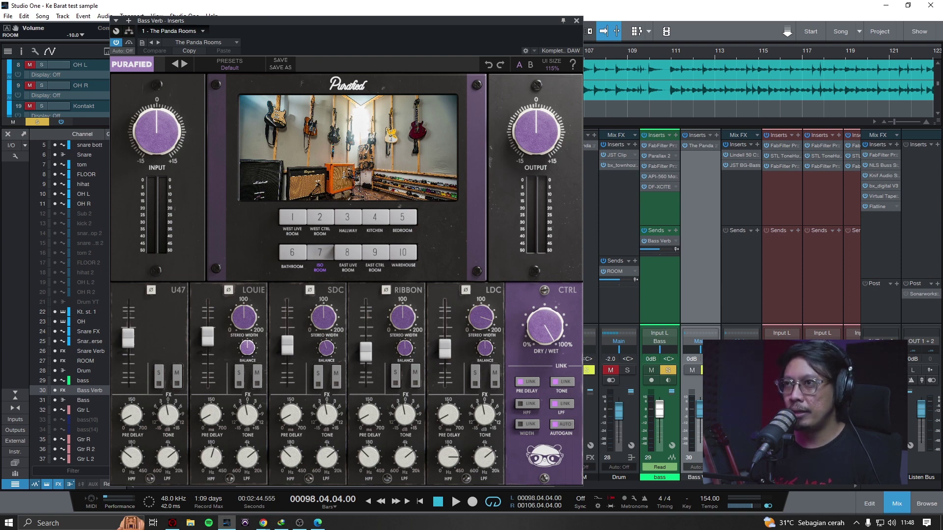
pyautogui.press('space')
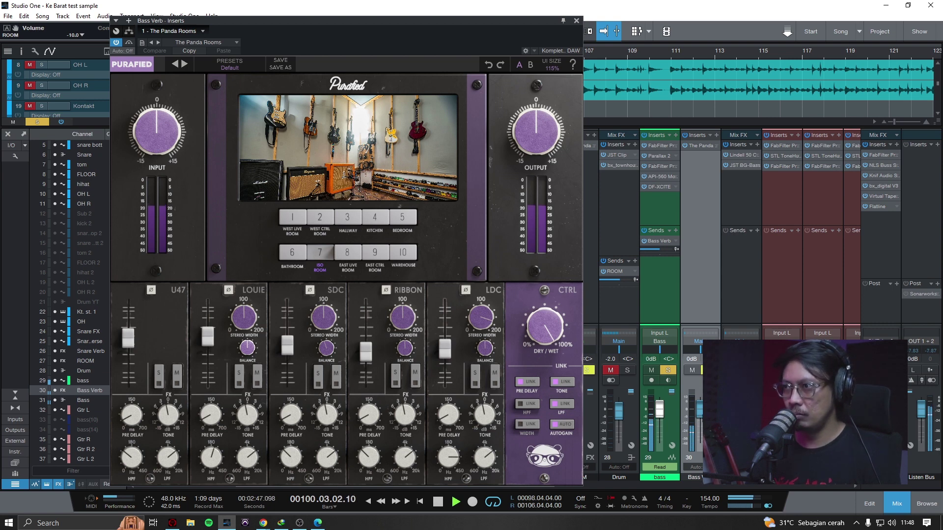
pyautogui.click(644, 231)
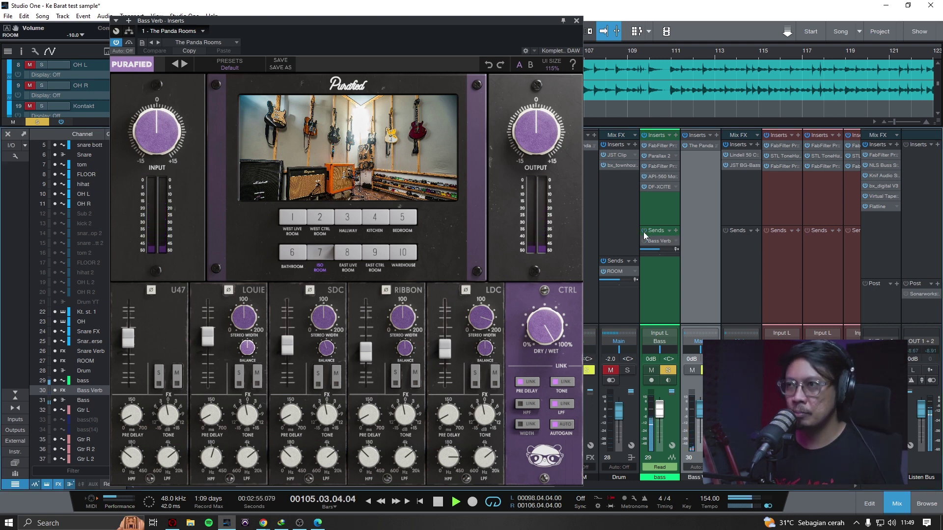
pyautogui.click(643, 232)
# Try the Bass Verb channel's volume at -7.2 dB, settle it at -6.8 dB, and stop playback after listening
pyautogui.moveTo(700, 412); pyautogui.dragTo(701, 424)
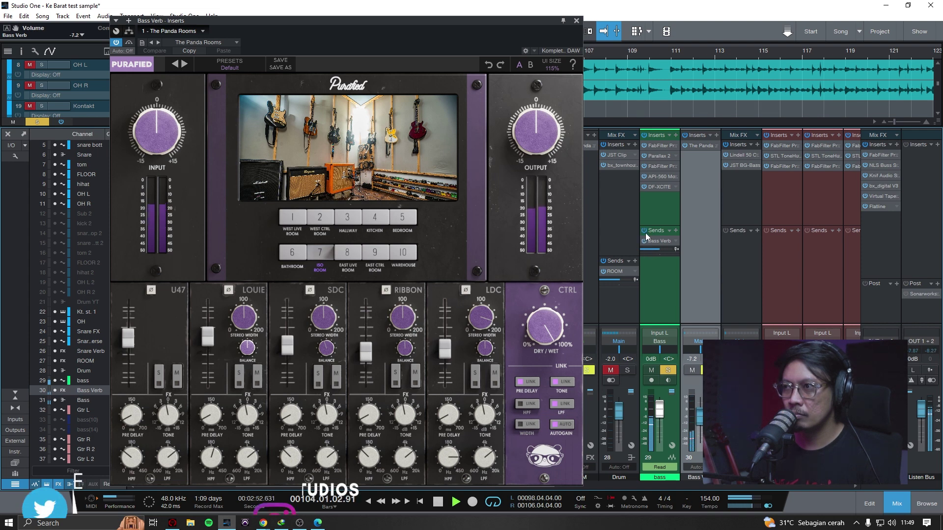
pyautogui.moveTo(702, 420); pyautogui.dragTo(701, 418)
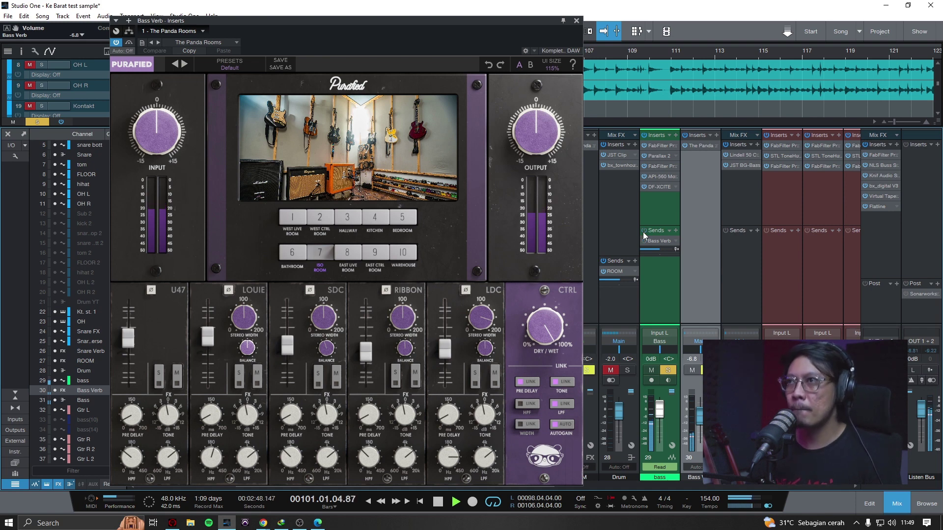
pyautogui.press('space')
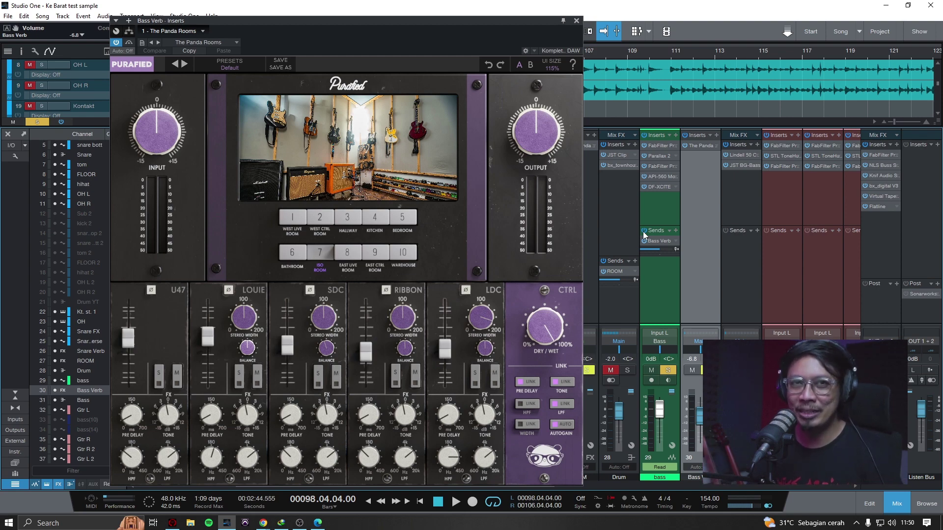
# Remove the solo from the Bass and Drum buses, solo the gtr bus, and listen to the guitars without their room send
pyautogui.hscroll(1, 645, 235)
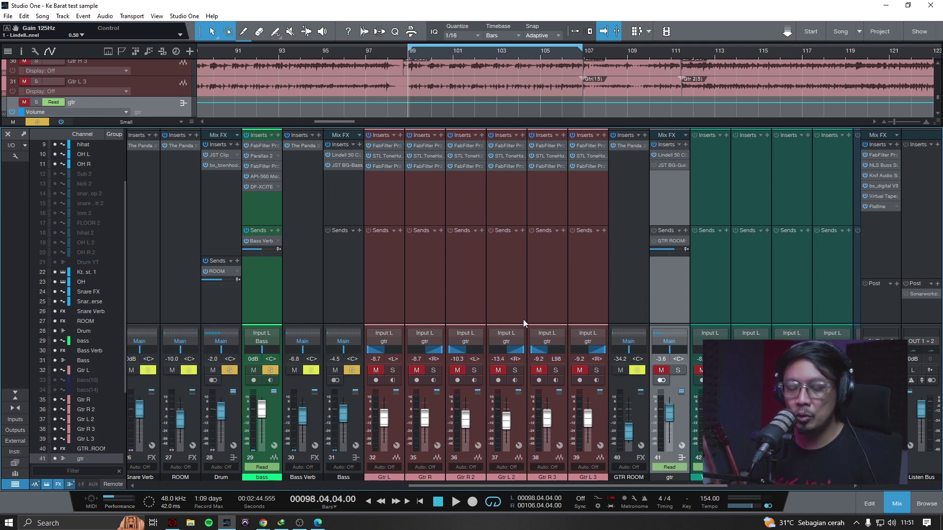
pyautogui.click(351, 372)
pyautogui.click(230, 370)
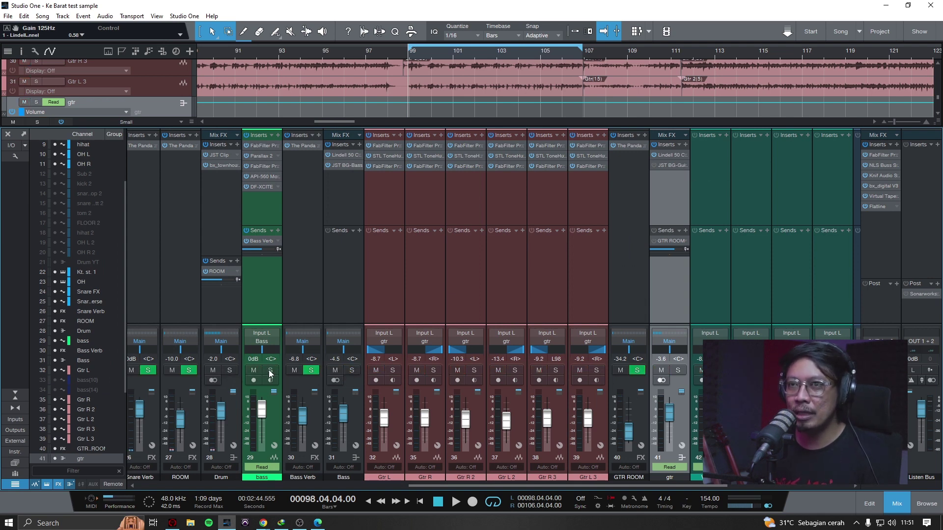
pyautogui.click(677, 372)
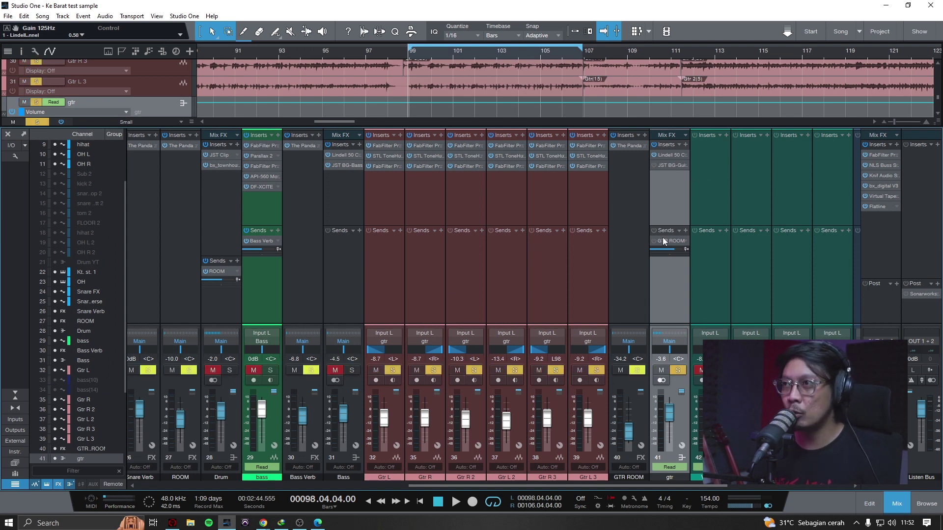
pyautogui.press('space')
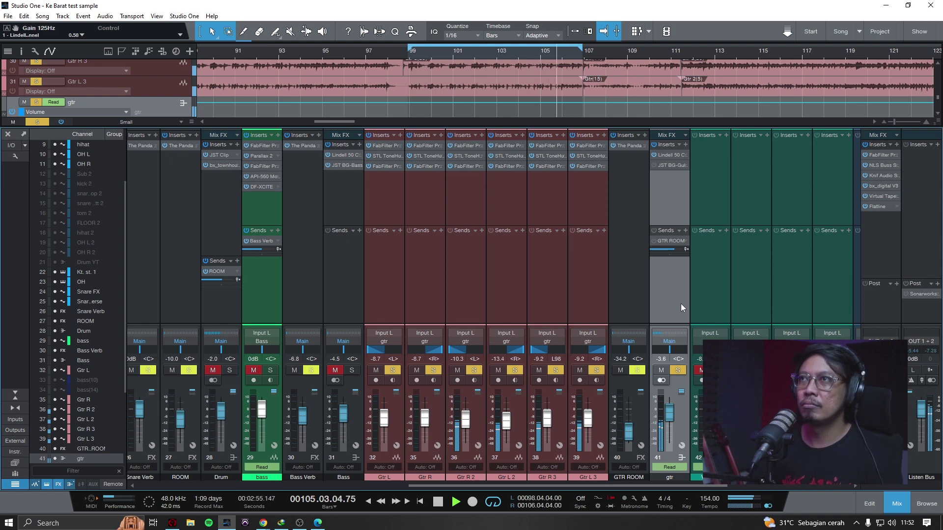
pyautogui.press('space')
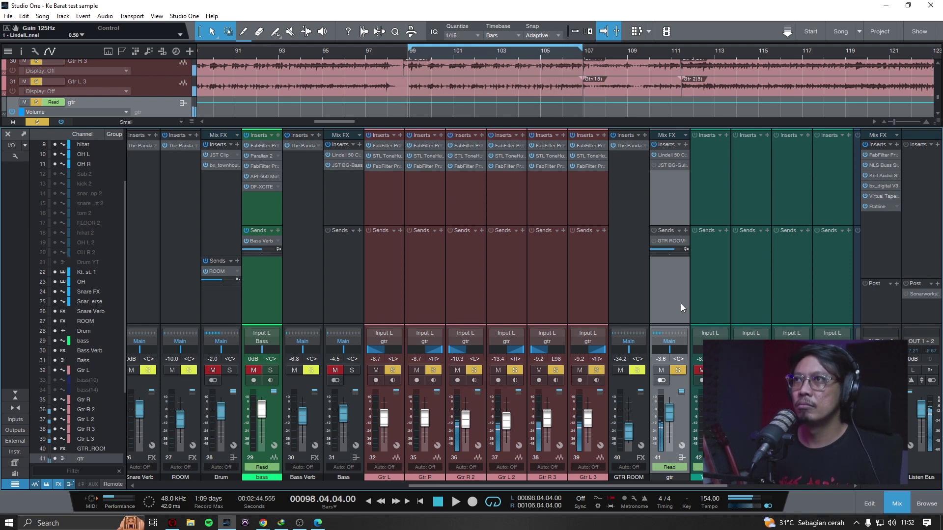
# Open The Panda Rooms on GTR ROOM, play the guitars with that channel at -14.1 and 0 dB, and save the song
pyautogui.doubleClick(668, 241)
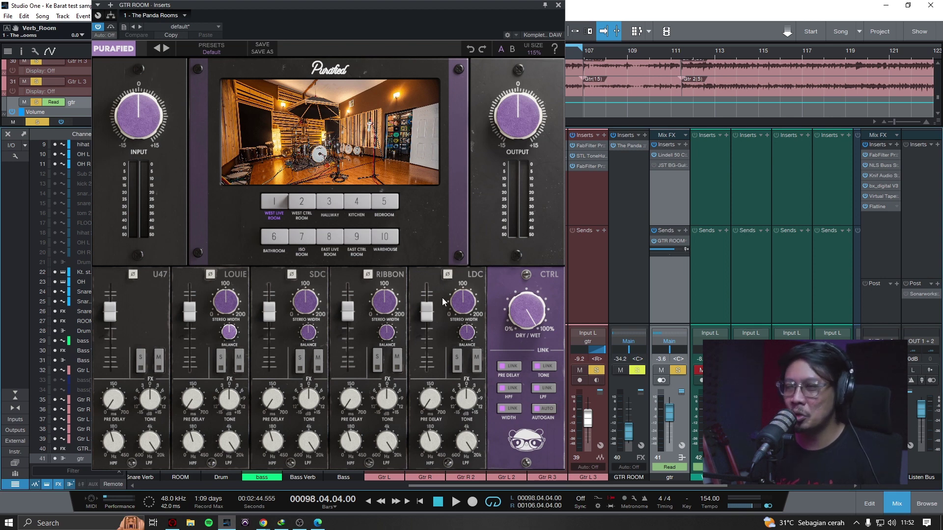
pyautogui.press('space')
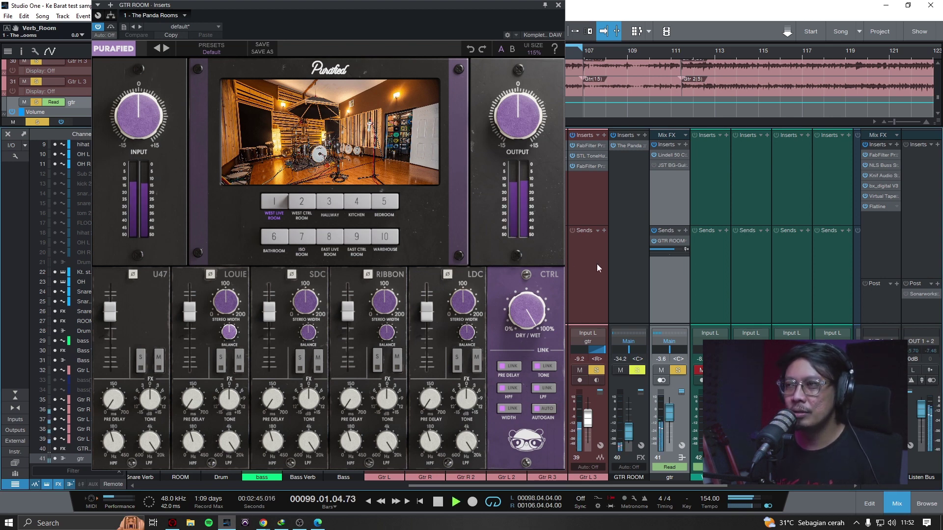
pyautogui.moveTo(629, 435); pyautogui.dragTo(629, 423)
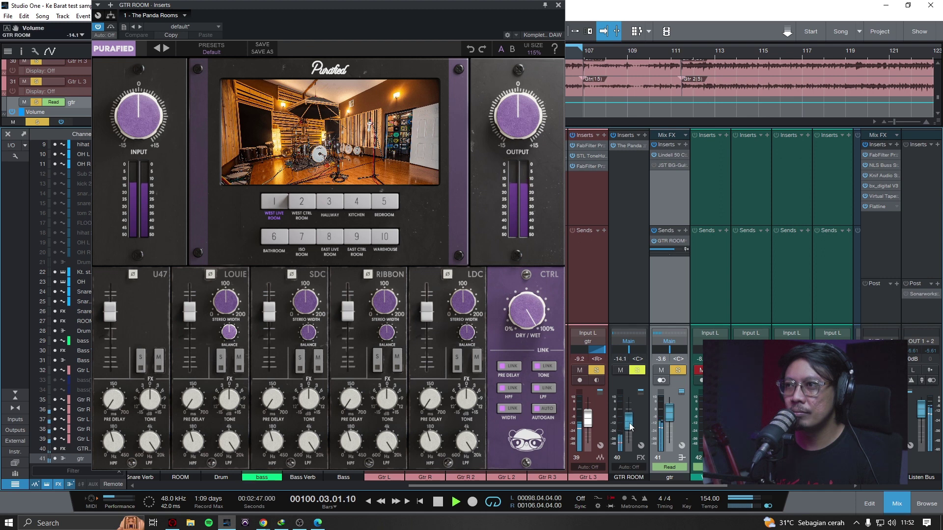
pyautogui.keyDown('alt'); pyautogui.click(629, 413); pyautogui.keyUp('alt')
pyautogui.hotkey('ctrl', 's')
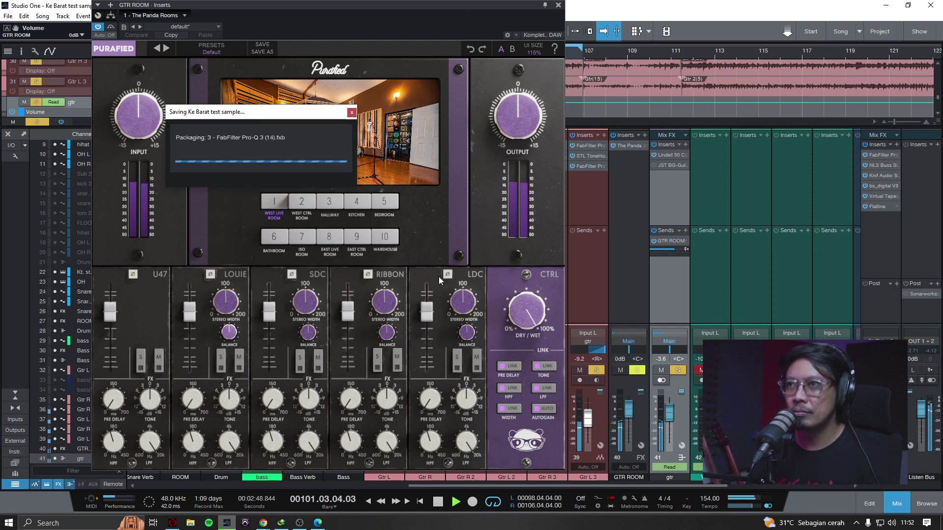
pyautogui.moveTo(629, 414); pyautogui.dragTo(628, 426)
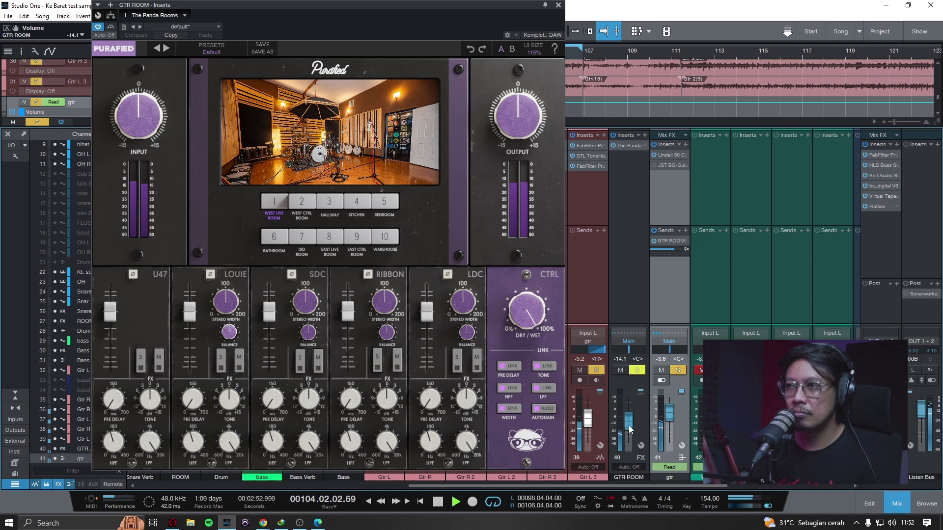
# Switch the guitar reverb to West Ctrl Room, move its window aside, and try the GTR ROOM volume at 0, -27.5 and -16.9 dB
pyautogui.click(305, 202)
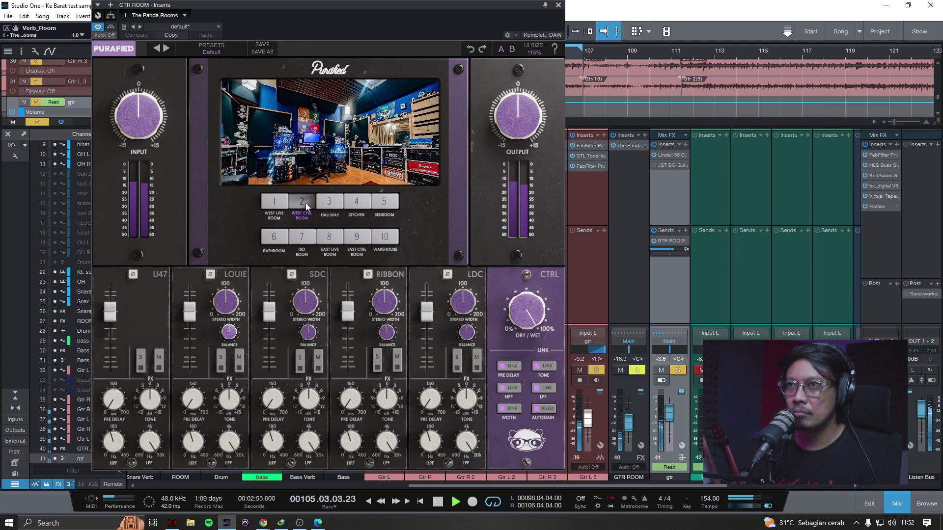
pyautogui.keyDown('alt'); pyautogui.click(629, 423); pyautogui.keyUp('alt')
pyautogui.hscroll(2, 634, 259)
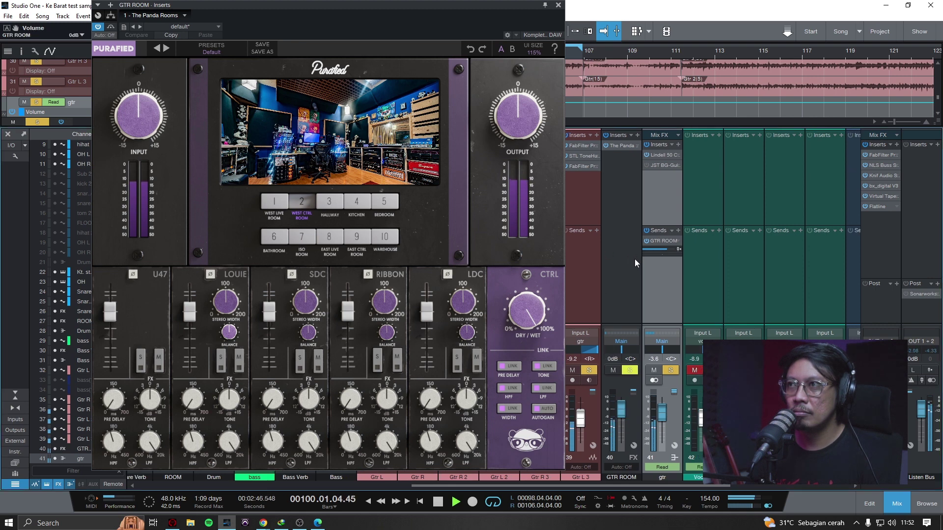
pyautogui.moveTo(314, 5); pyautogui.dragTo(233, 5)
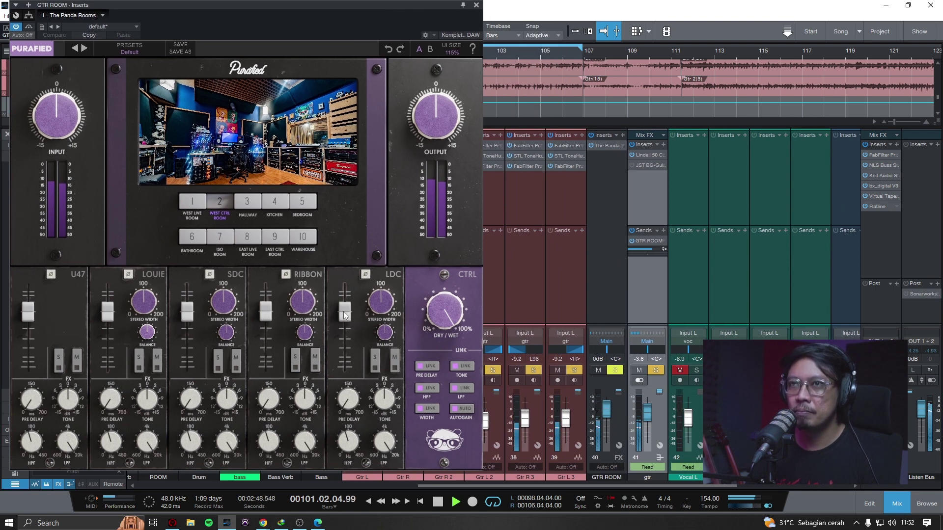
pyautogui.moveTo(608, 423); pyautogui.dragTo(614, 429)
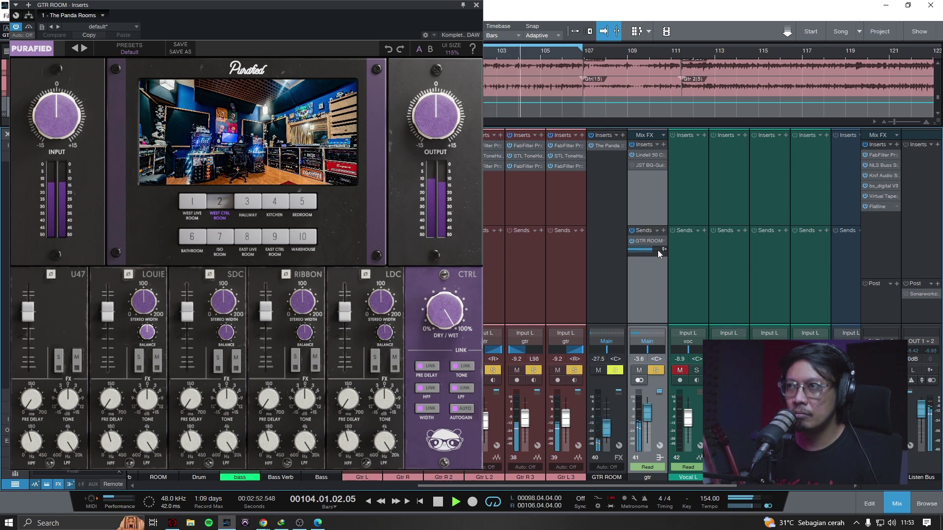
pyautogui.scroll(5, 611, 429)
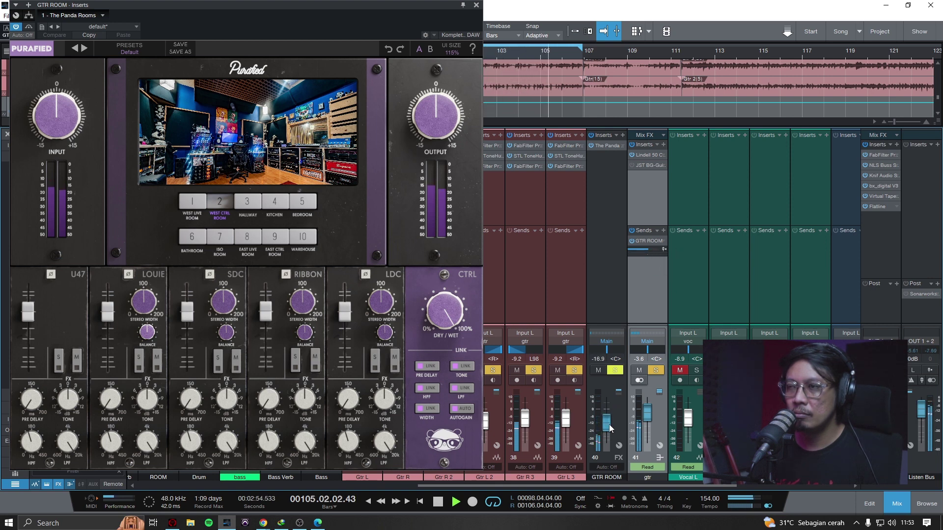
pyautogui.press('space')
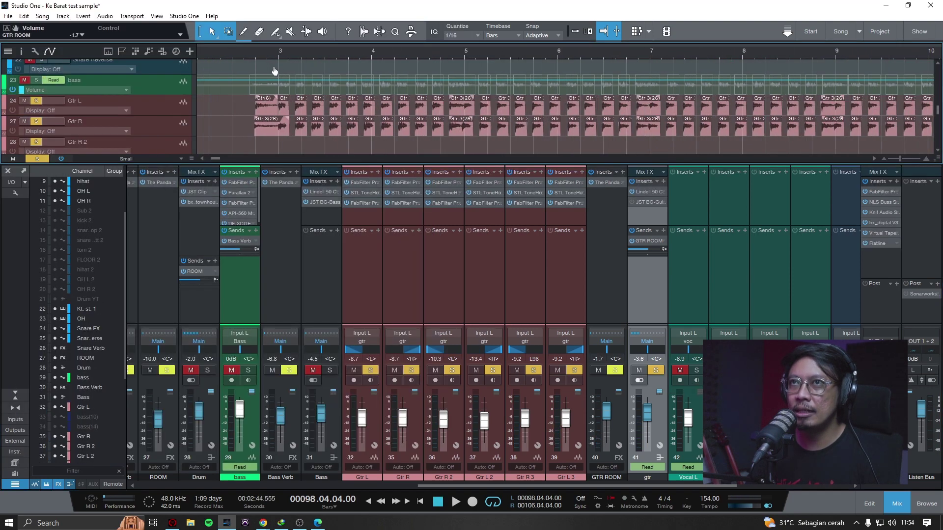
# Play the Gtr L and Gtr R parts from the song's opening, comparing them with the GTR ROOM send off and on
pyautogui.scroll(2, 275, 72)
pyautogui.press('space')
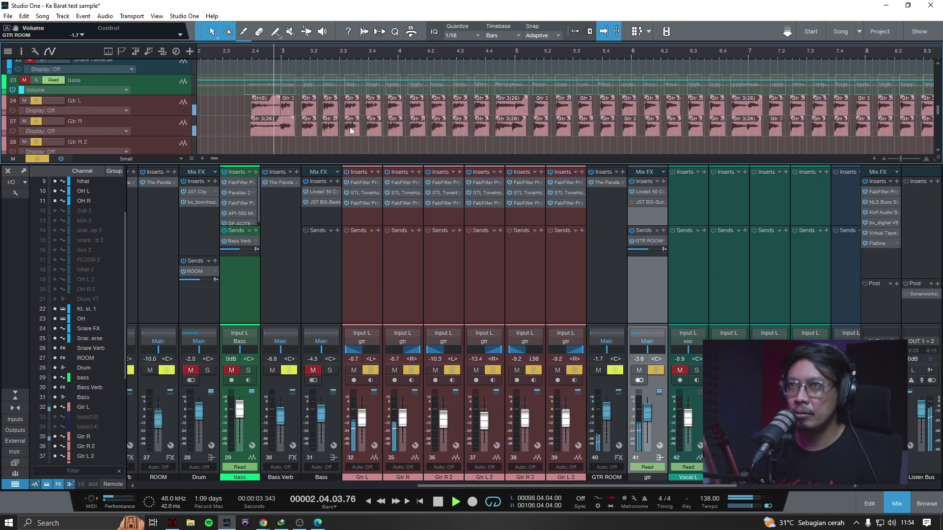
pyautogui.click(632, 241)
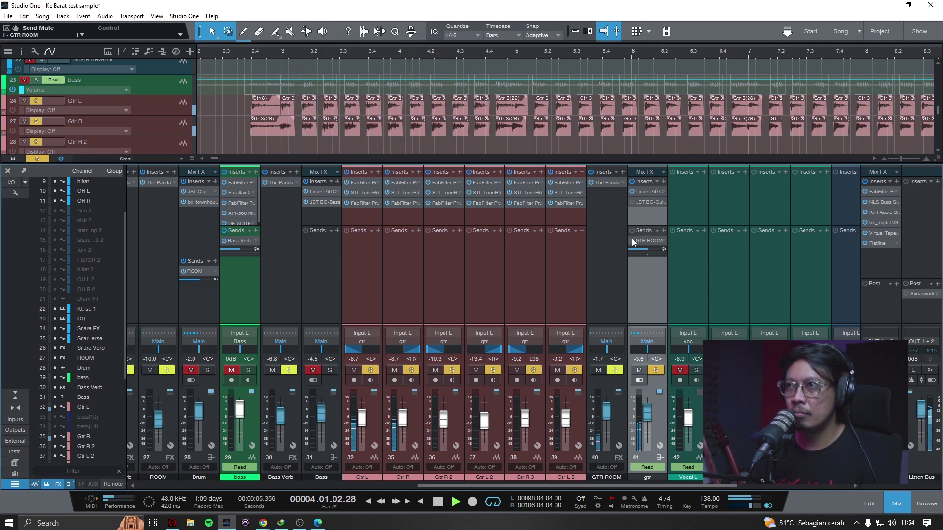
pyautogui.press('space')
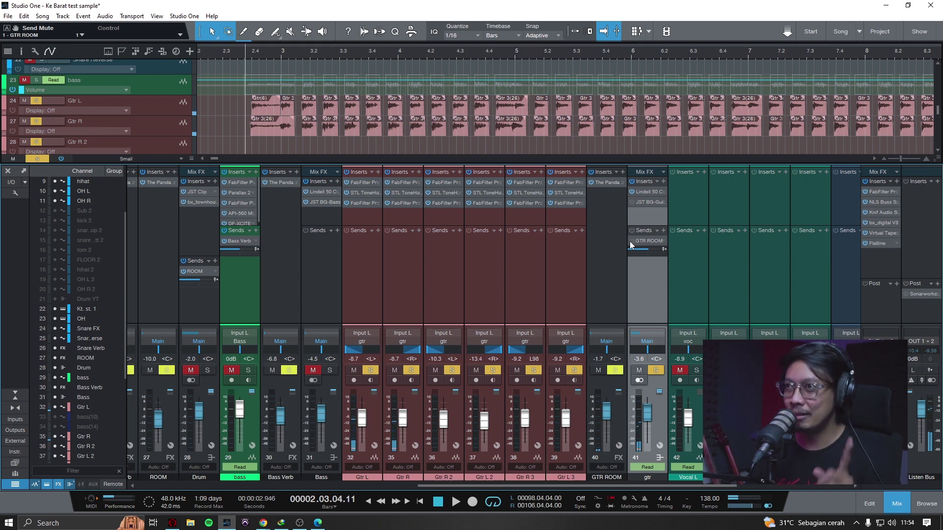
pyautogui.press('space')
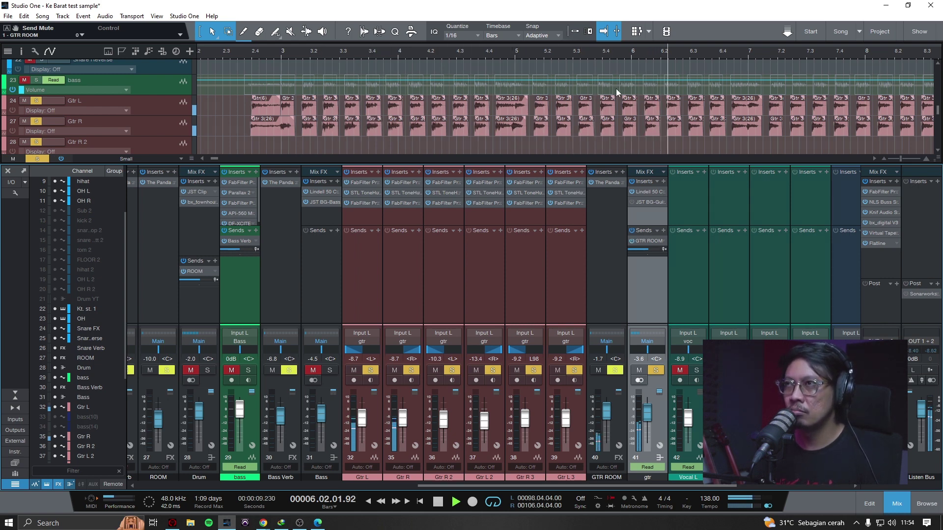
# Jump playback to the Gtr L 2 section around bar 35 and compare it with the gtr bus sends on and off
pyautogui.scroll(-6, 694, 53)
pyautogui.click(637, 53)
pyautogui.scroll(5, 637, 72)
pyautogui.press('f')
pyautogui.scroll(2, 622, 101)
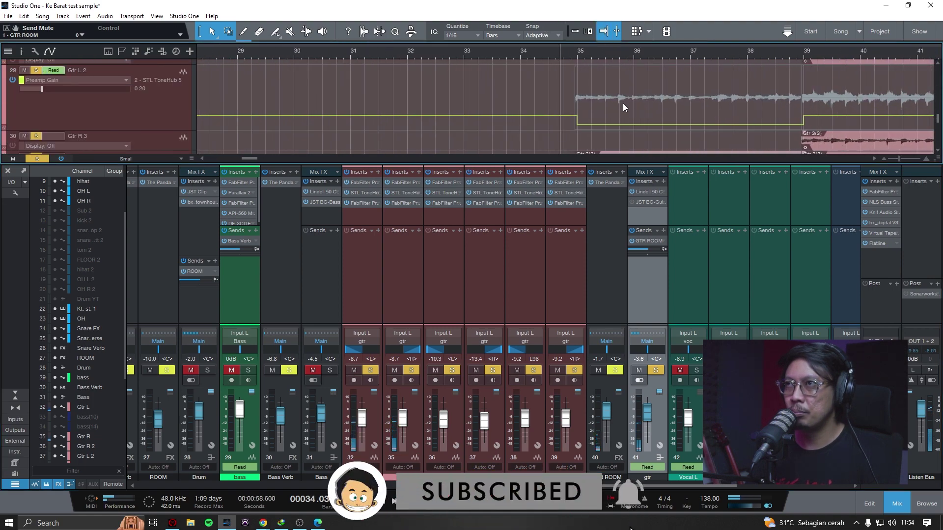
pyautogui.scroll(3, 623, 104)
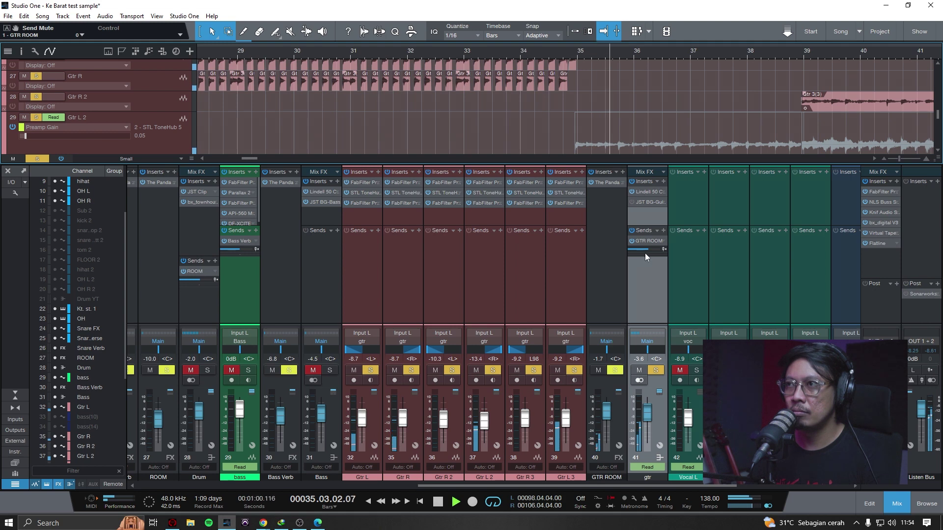
pyautogui.click(632, 230)
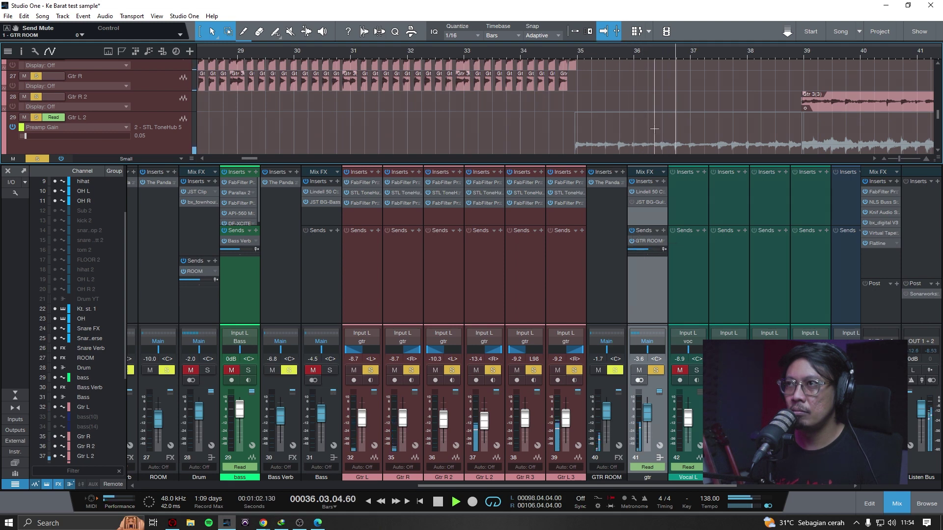
pyautogui.scroll(-2, 667, 113)
pyautogui.press('space')
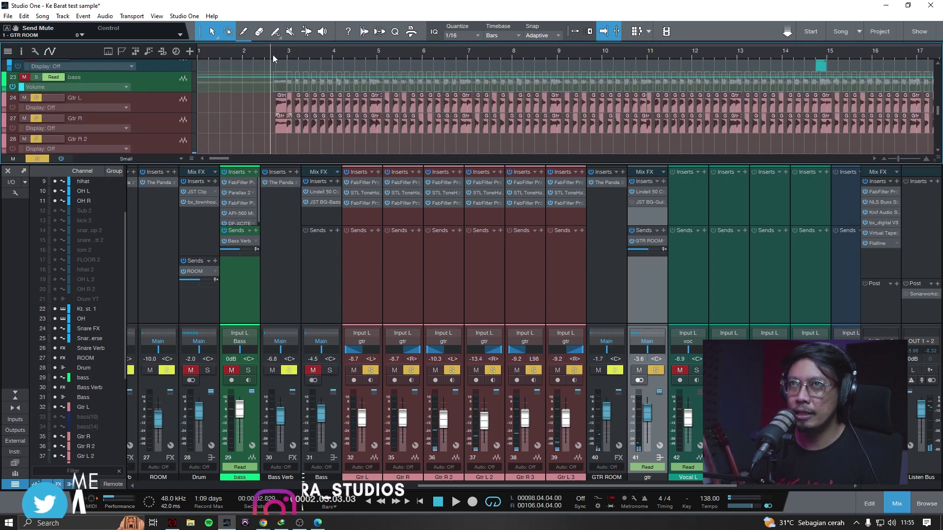
# Save the song and replay the opening guitars with the gtr bus sends switched off and back on
pyautogui.scroll(2, 282, 52)
pyautogui.hotkey('ctrl', 's')
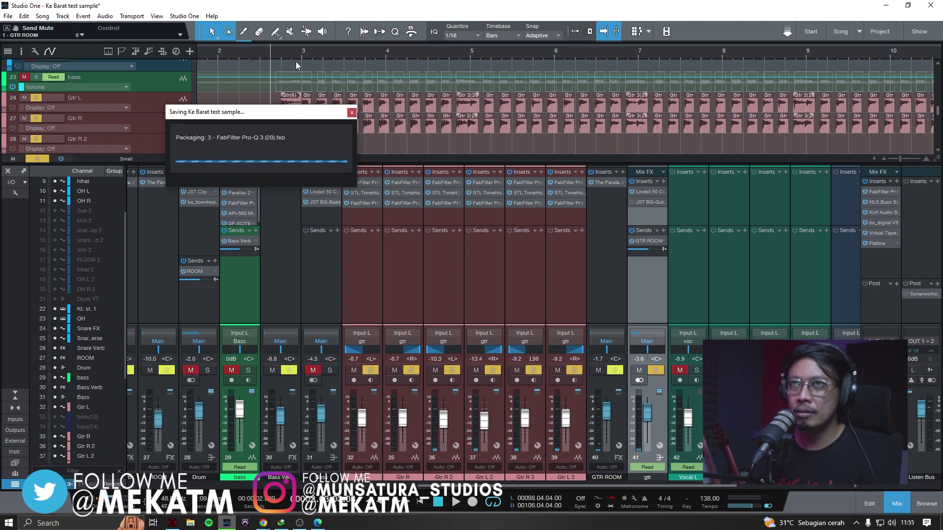
pyautogui.click(632, 230)
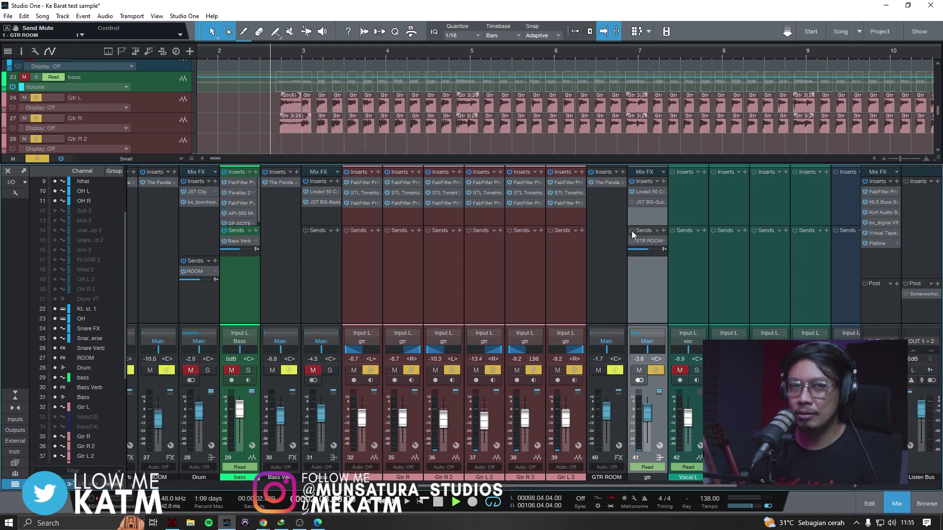
pyautogui.press('space')
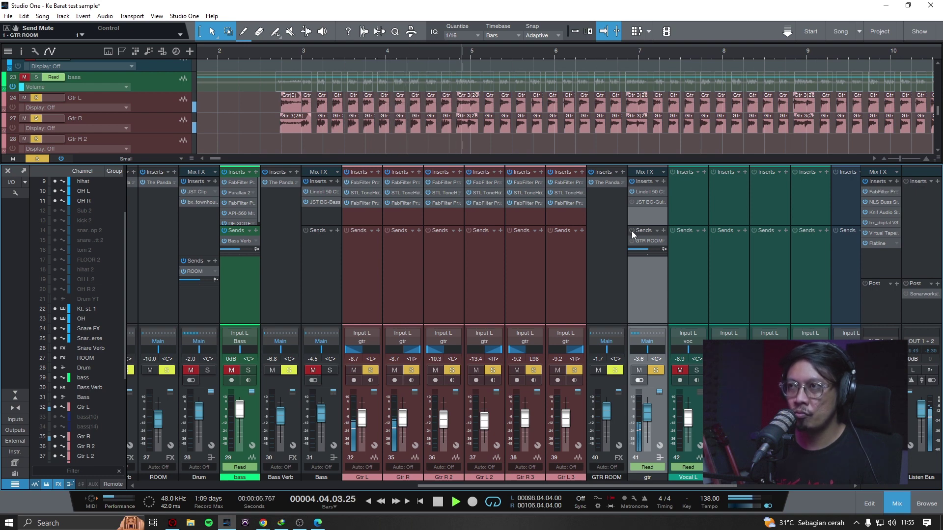
pyautogui.click(632, 231)
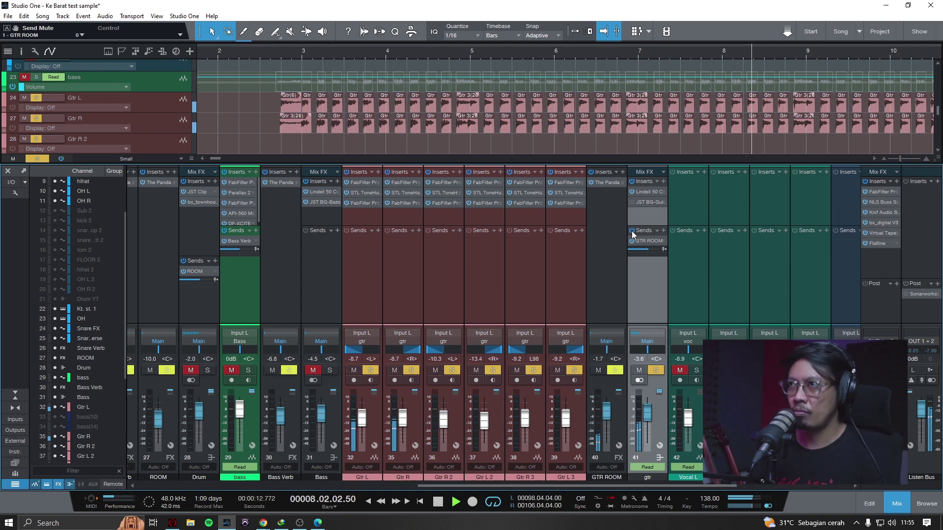
pyautogui.scroll(-3, 558, 47)
pyautogui.scroll(-1, 558, 48)
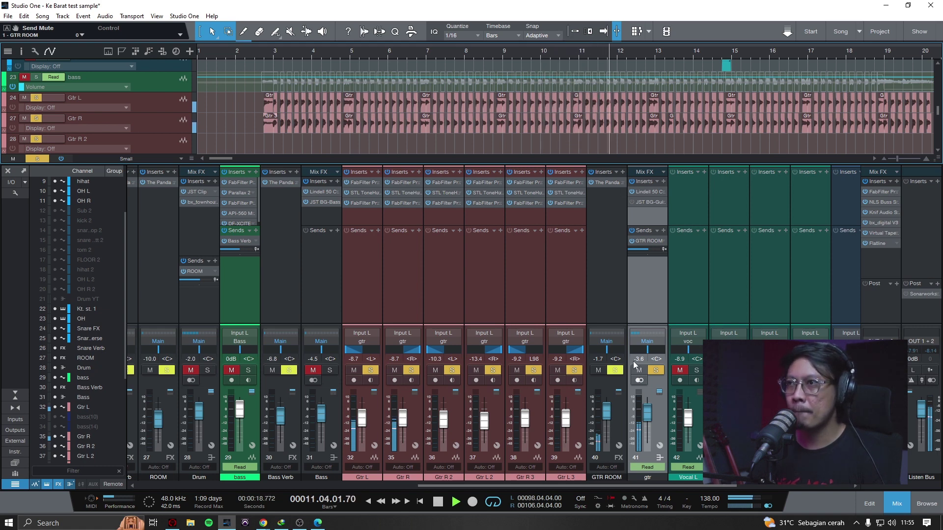
# Replay the opening guitars, set the GTR ROOM volume to 0 dB and its gtr bus send level to +1.3, and save the song
pyautogui.press('space')
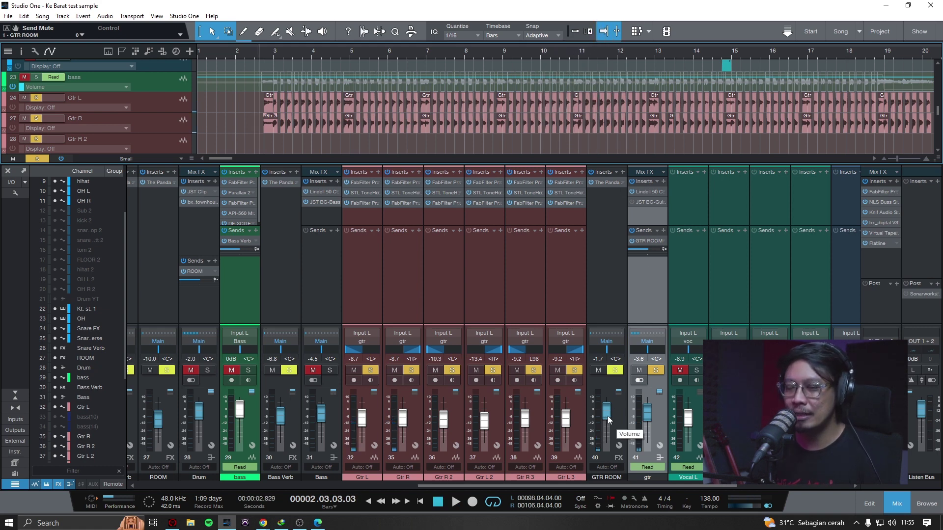
pyautogui.press('space')
pyautogui.keyDown('alt'); pyautogui.click(606, 414); pyautogui.keyUp('alt')
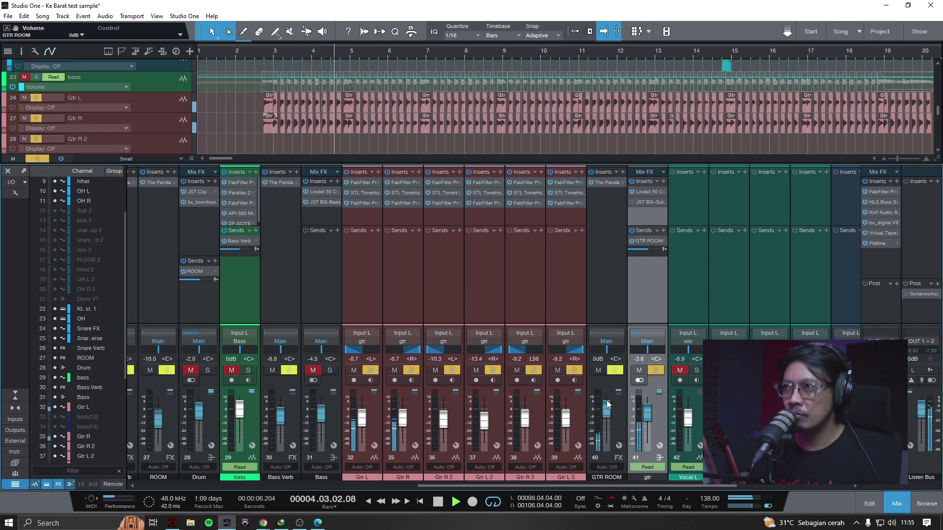
pyautogui.moveTo(655, 249); pyautogui.dragTo(655, 248)
pyautogui.press('space')
pyautogui.hotkey('ctrl', 's')
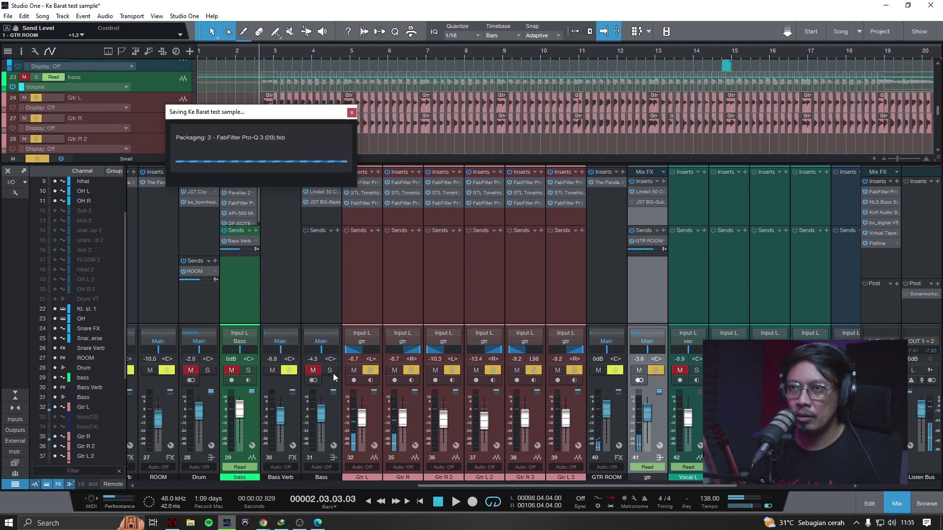
# Solo the Bass and Drum buses alongside the guitars, play the mix while viewing the GTR ROOM reverb, and save the song
pyautogui.click(329, 370)
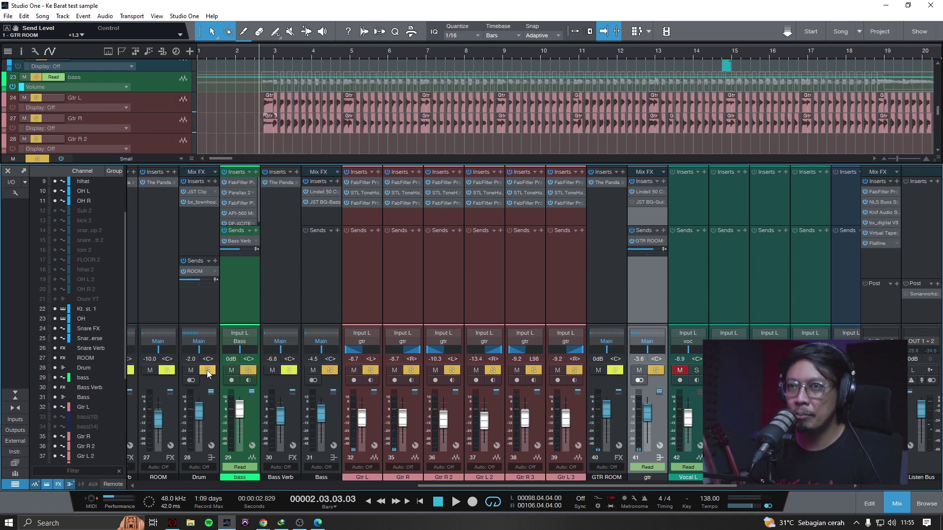
pyautogui.press('space')
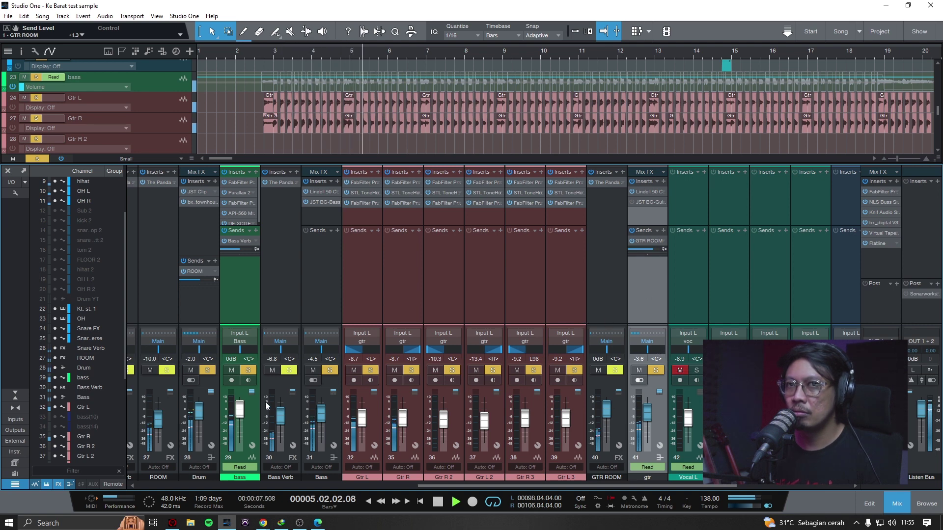
pyautogui.click(609, 182)
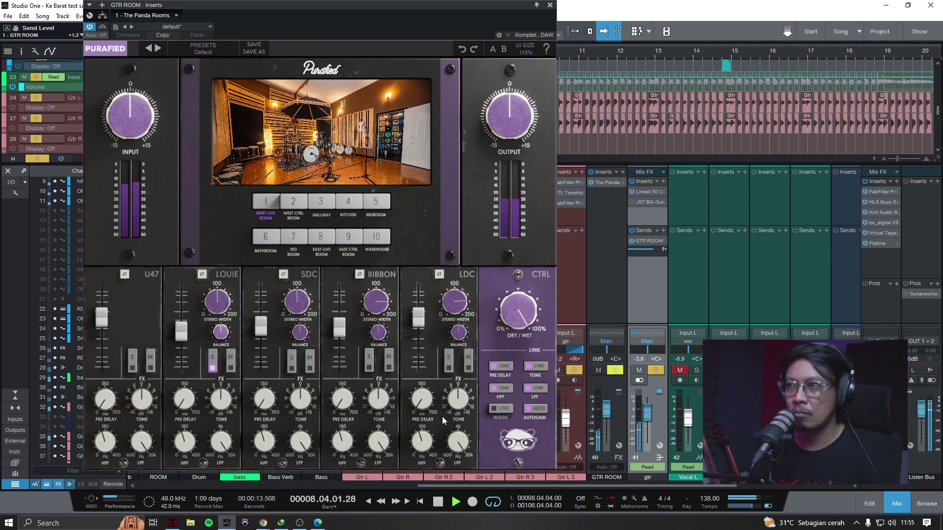
pyautogui.hotkey('ctrl', 's')
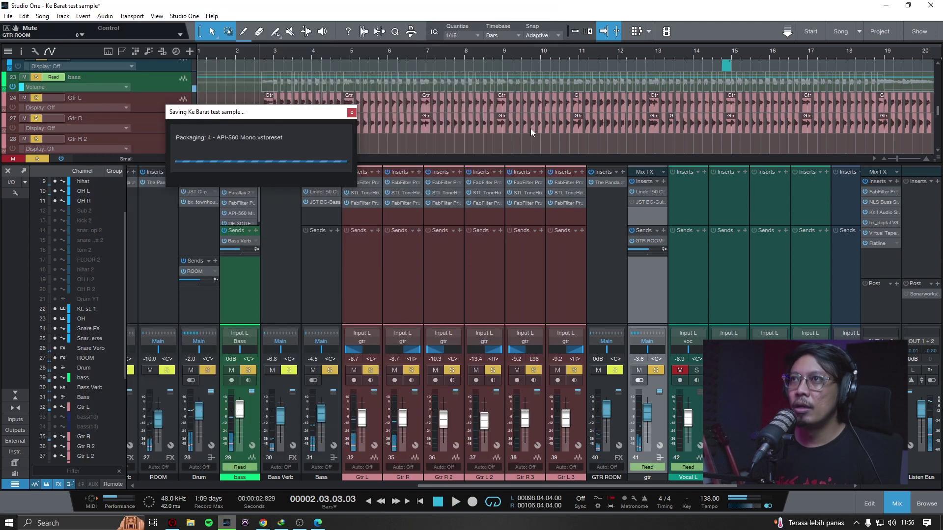
# Reopen The Panda Rooms on the GTR ROOM channel and switch to Chrome
pyautogui.moveTo(415, 52); pyautogui.dragTo(401, 23)
pyautogui.click(609, 182)
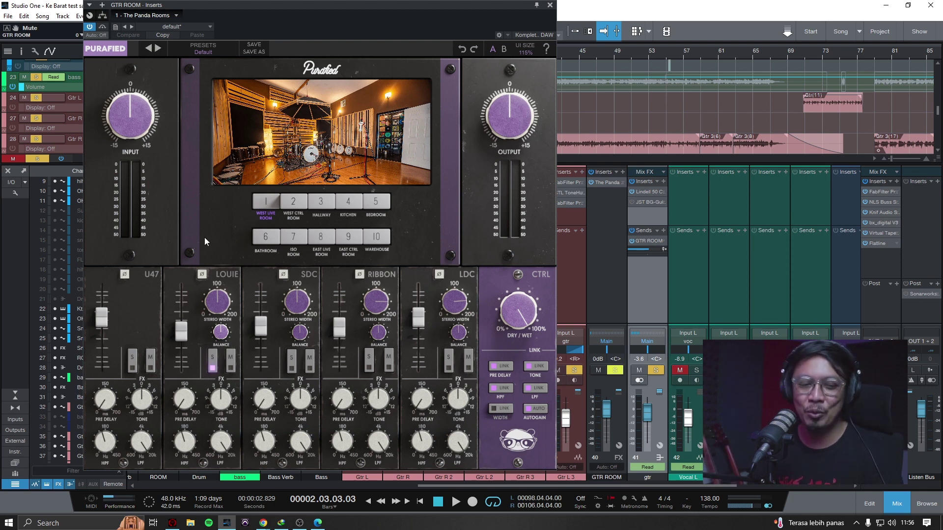
pyautogui.click(263, 523)
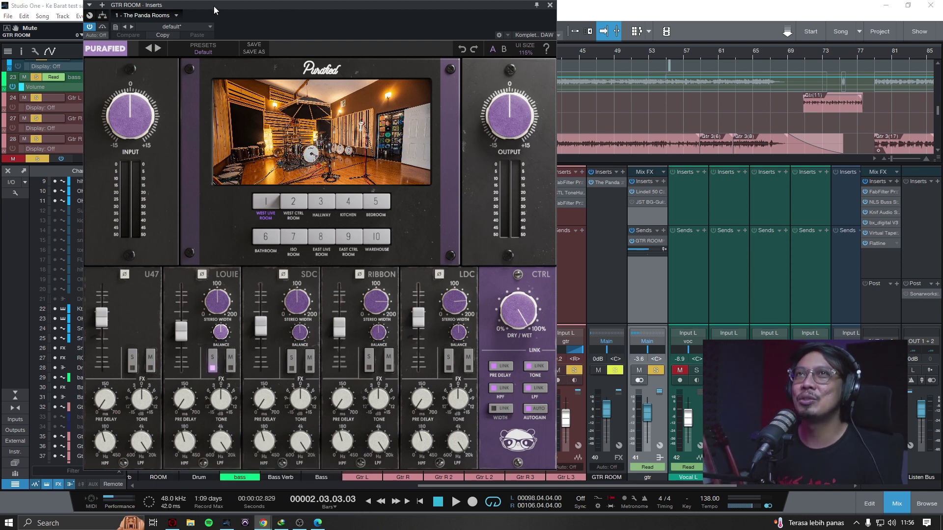